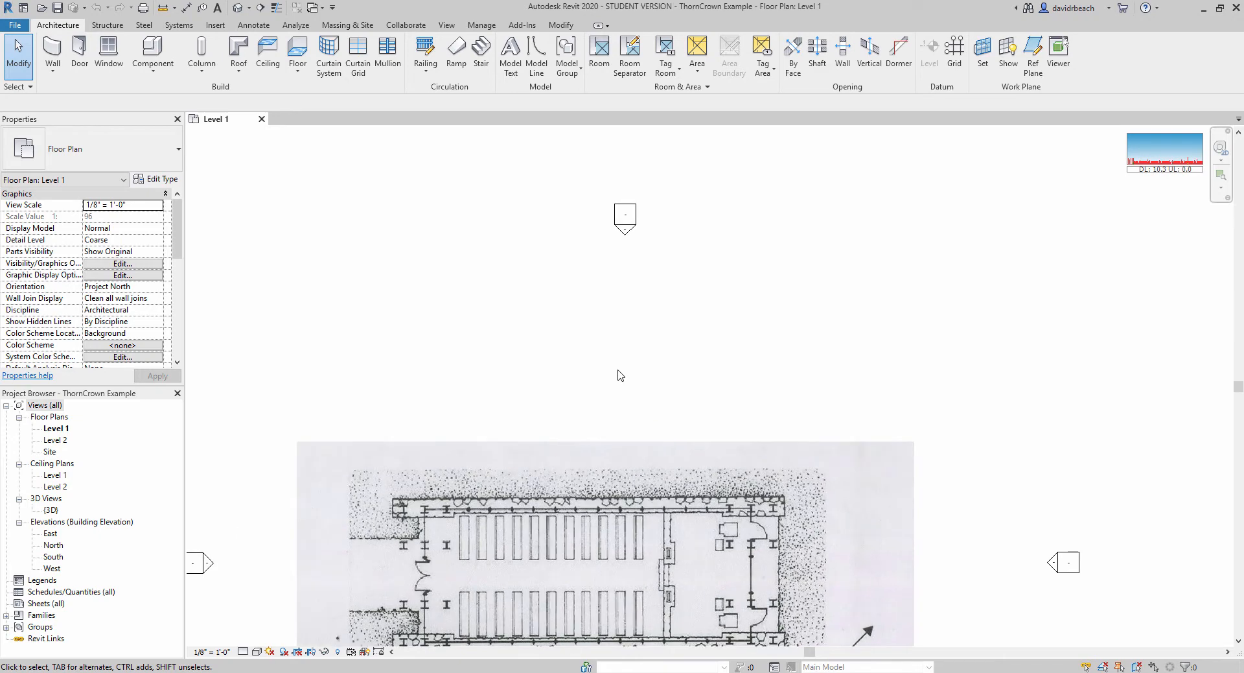
- Start the Wall command and choose the Basic Wall type Generic - 6" for new walls
middle_drag(625, 364, 647, 283)
scroll(652, 290, down, 1)
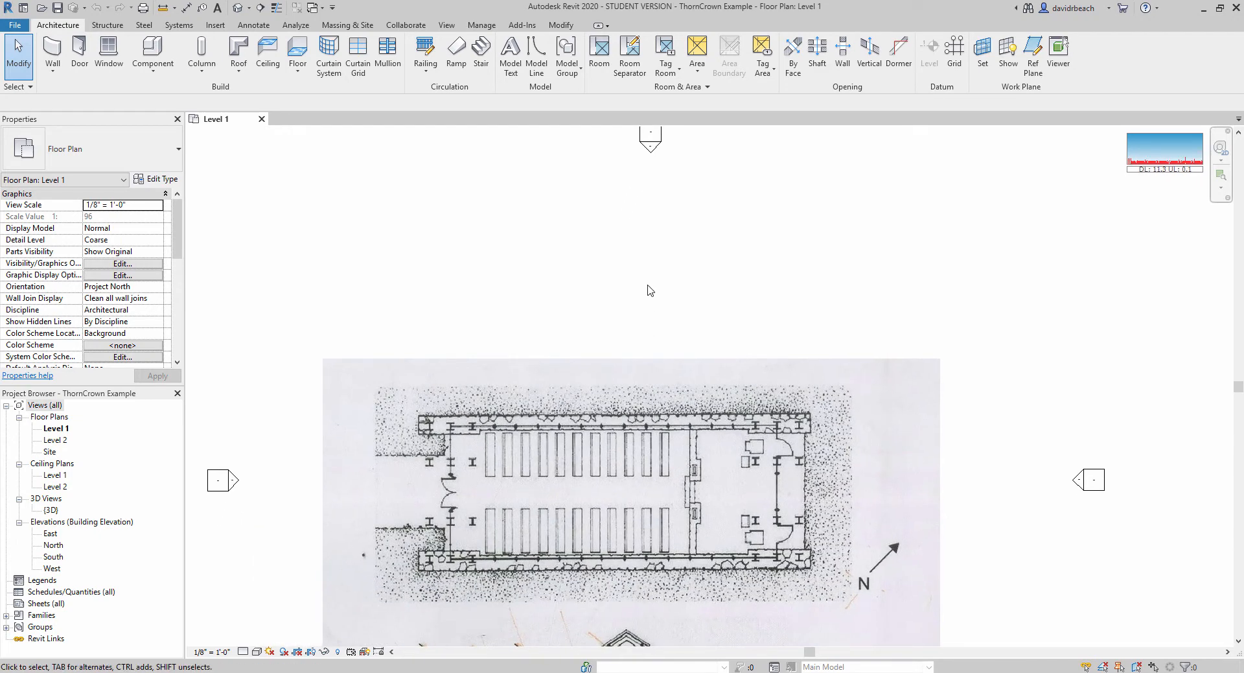
middle_drag(649, 289, 655, 317)
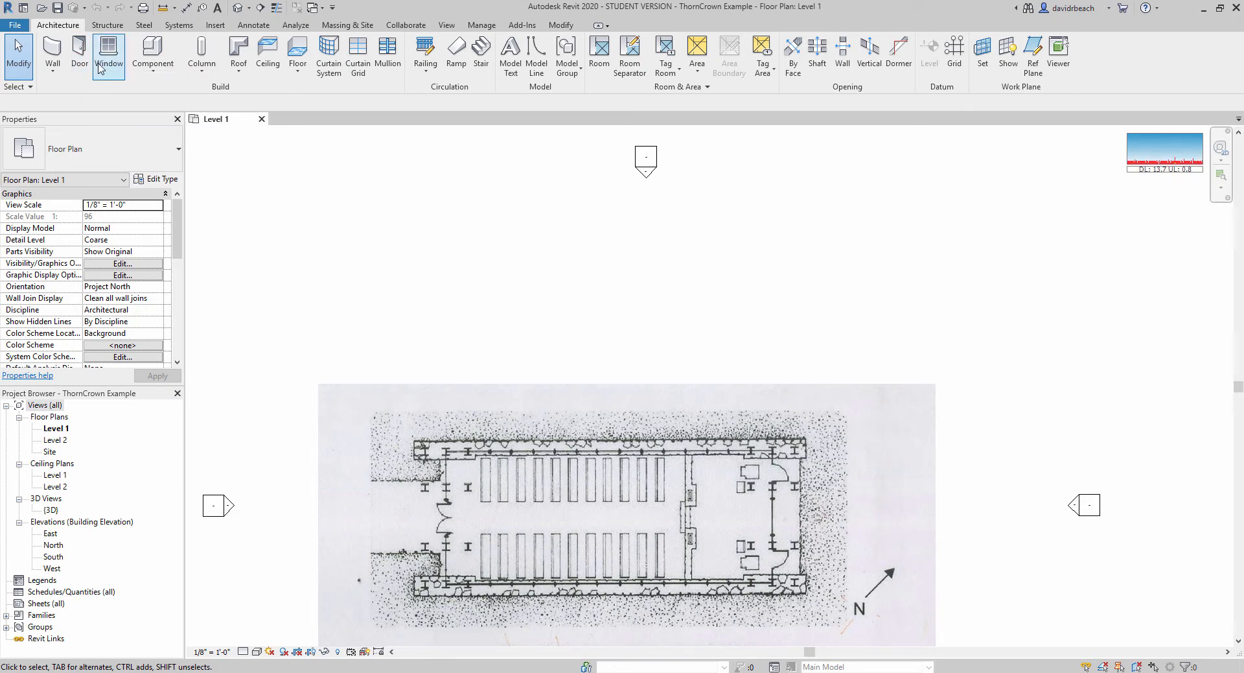
click(52, 49)
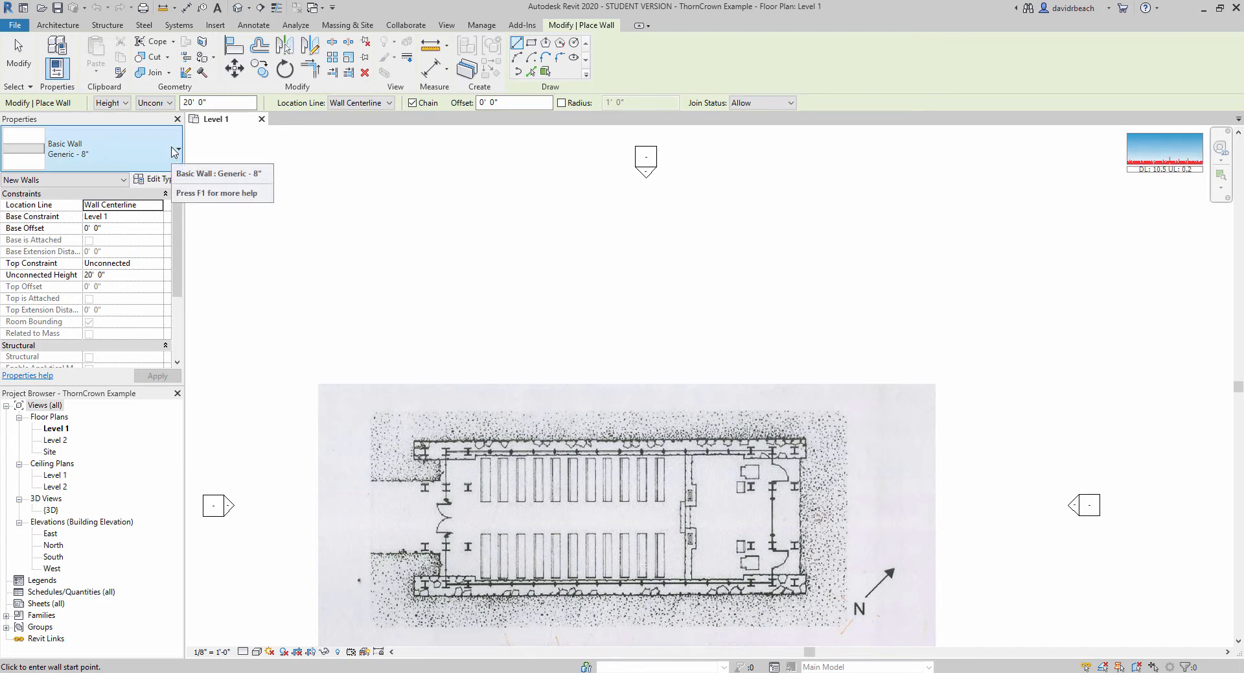
click(175, 151)
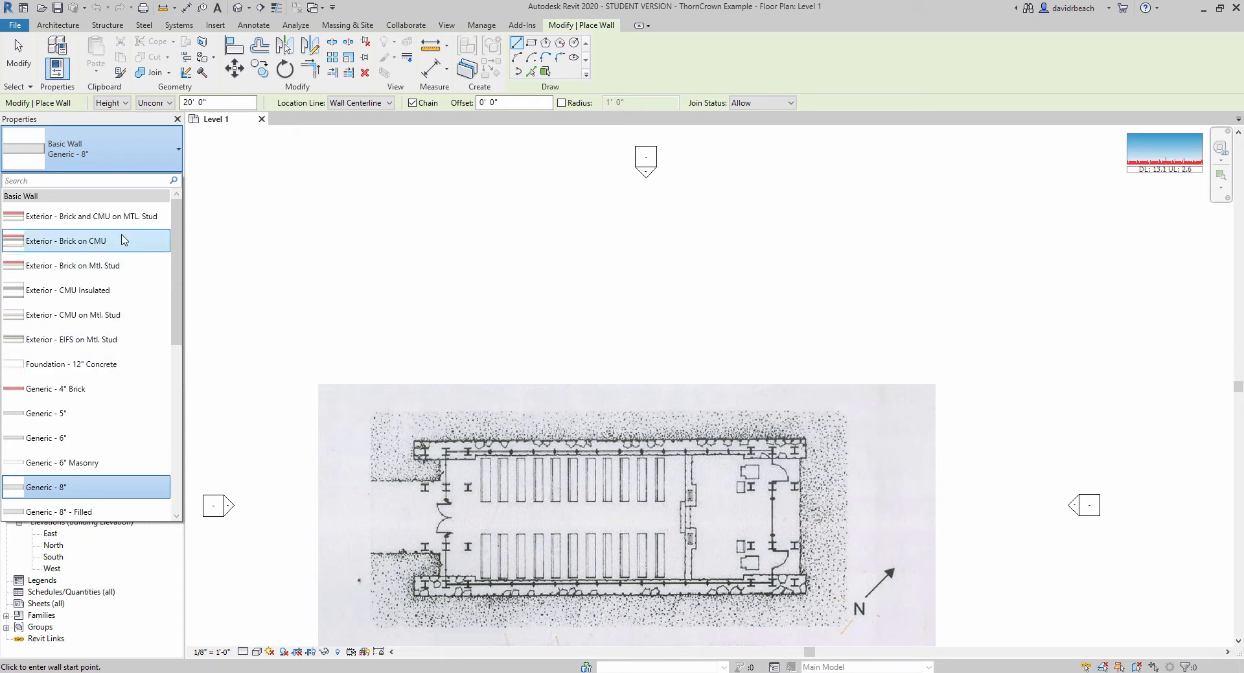
scroll(172, 277, down, 4)
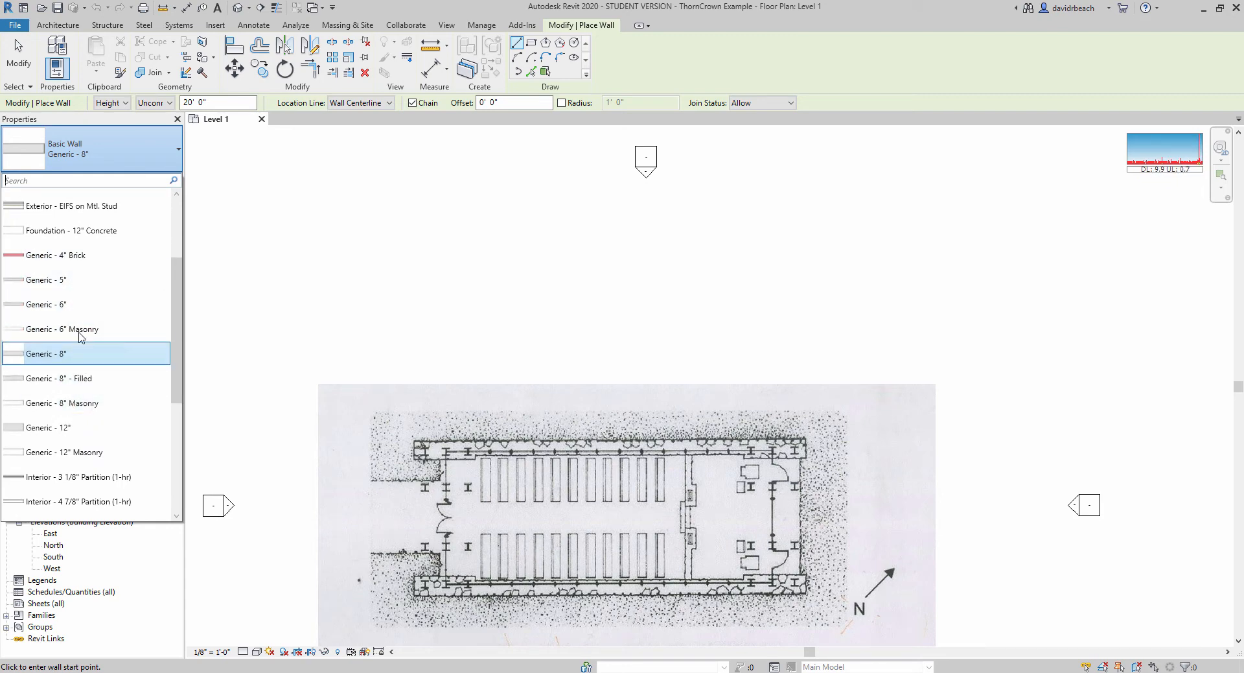
drag(90, 283, 81, 293)
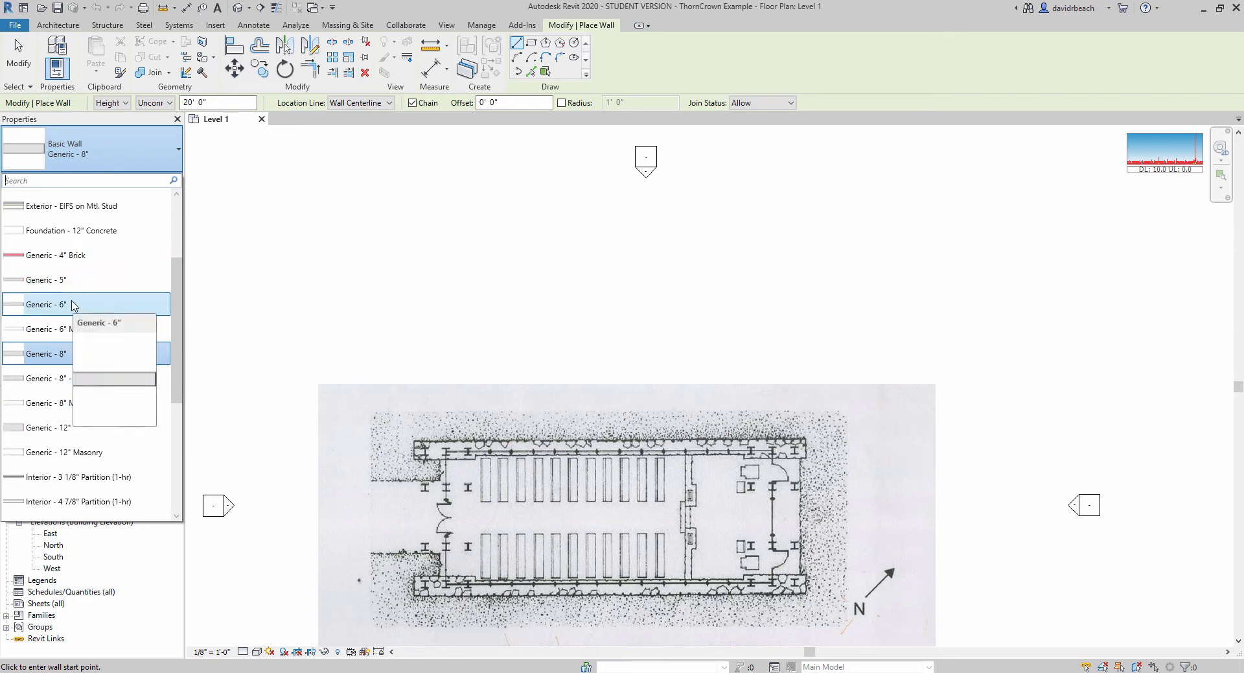
key(Escape)
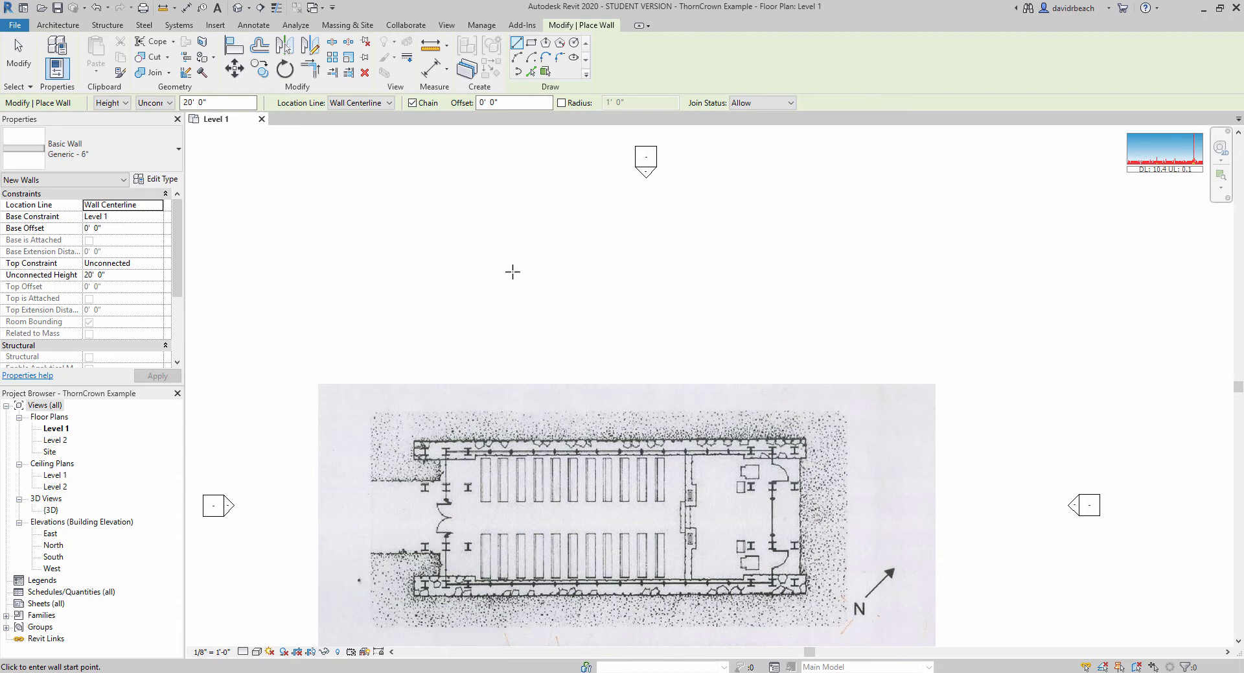
scroll(518, 285, up, 3)
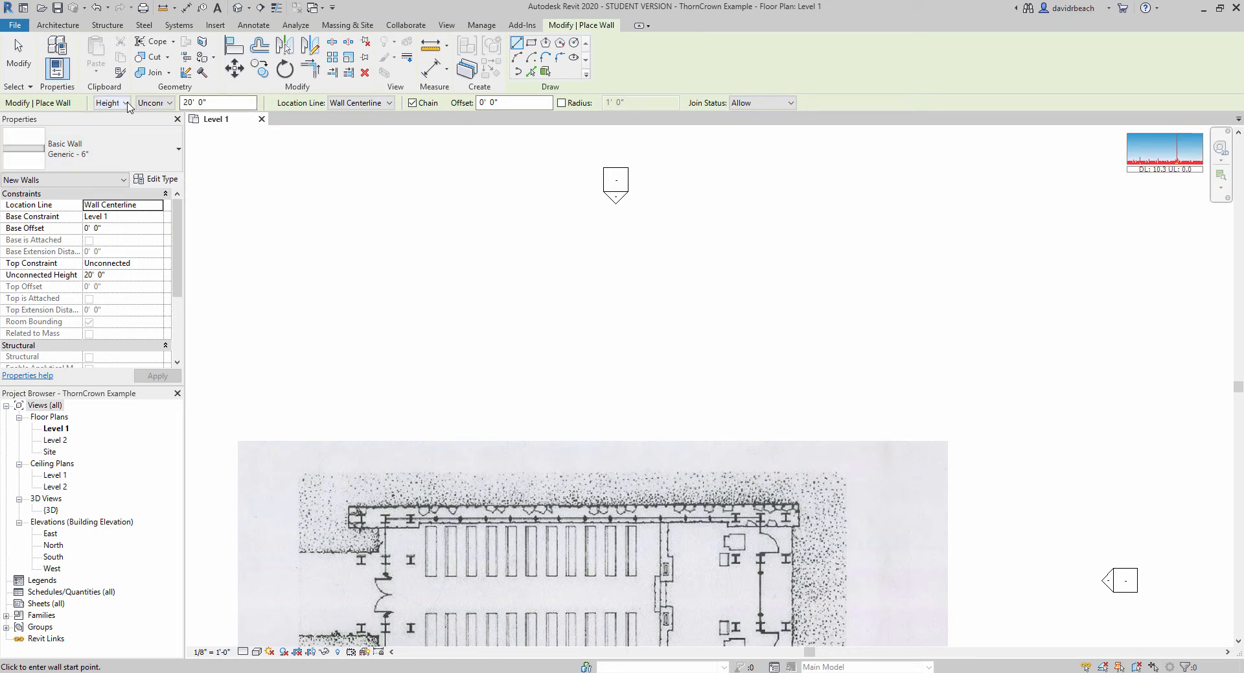
click(172, 104)
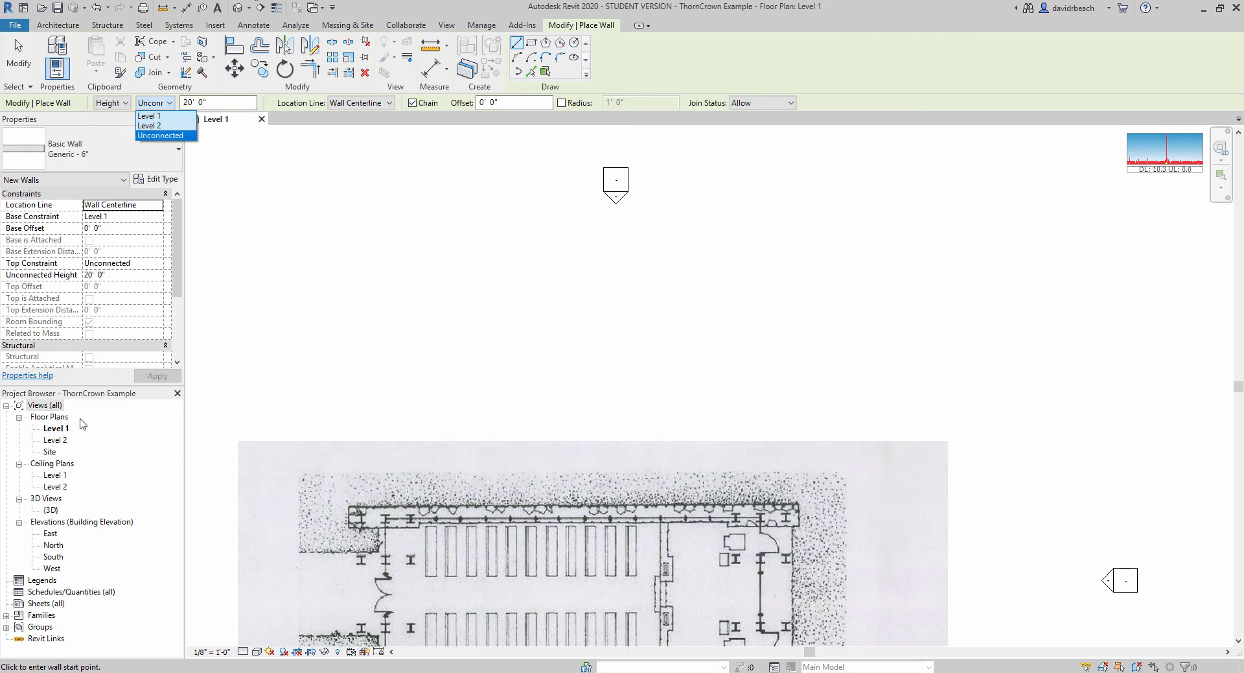
click(244, 102)
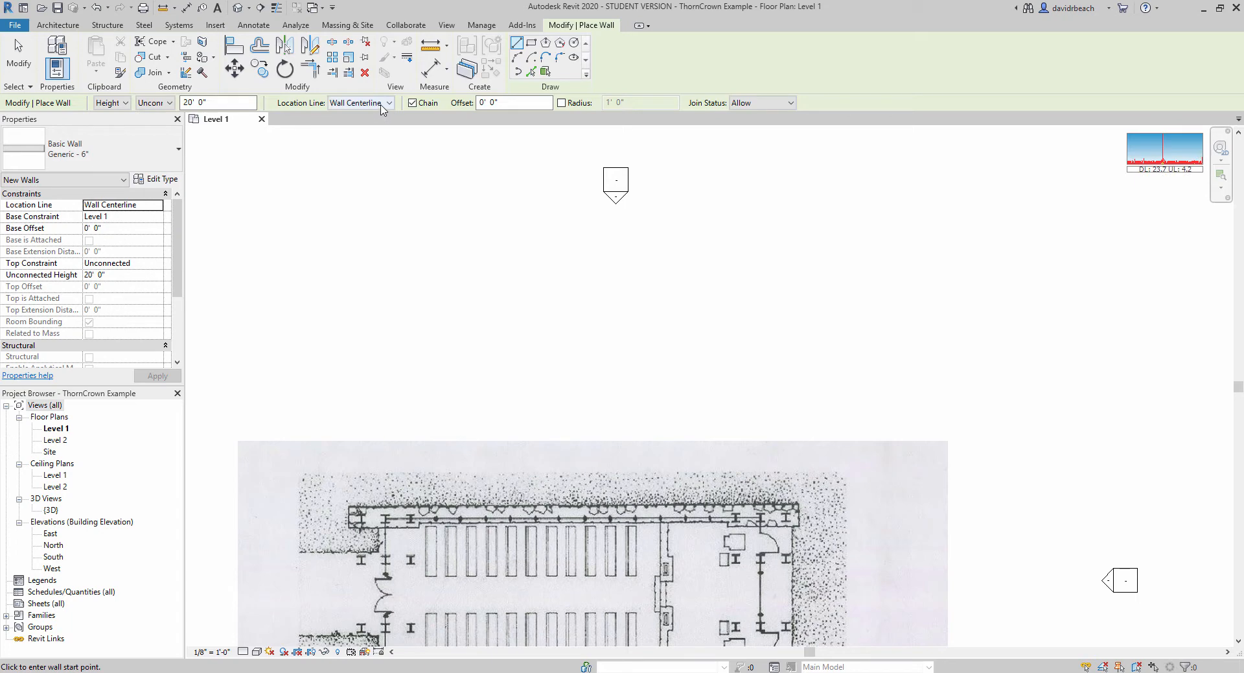
- Draw a chain of six walls above the plan image: a long horizontal, a diagonal, and a stepped return ending in a 2'-0" vertical stub
scroll(467, 372, up, 2)
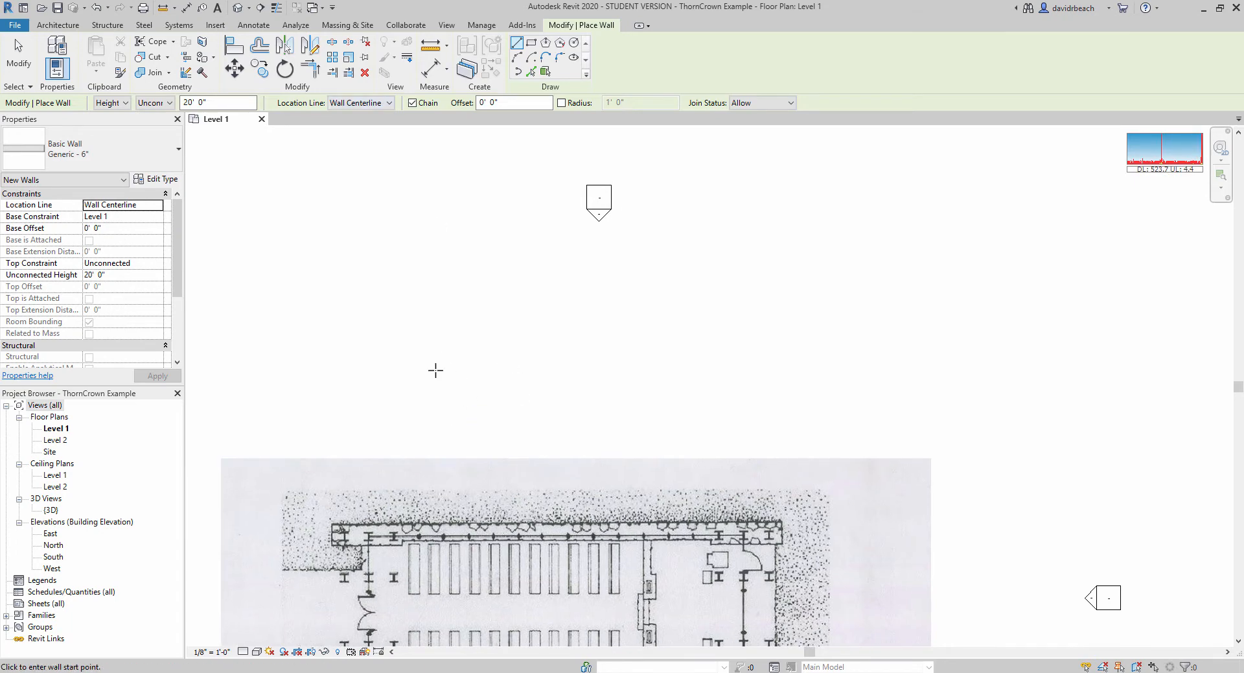
click(350, 381)
scroll(454, 382, up, 3)
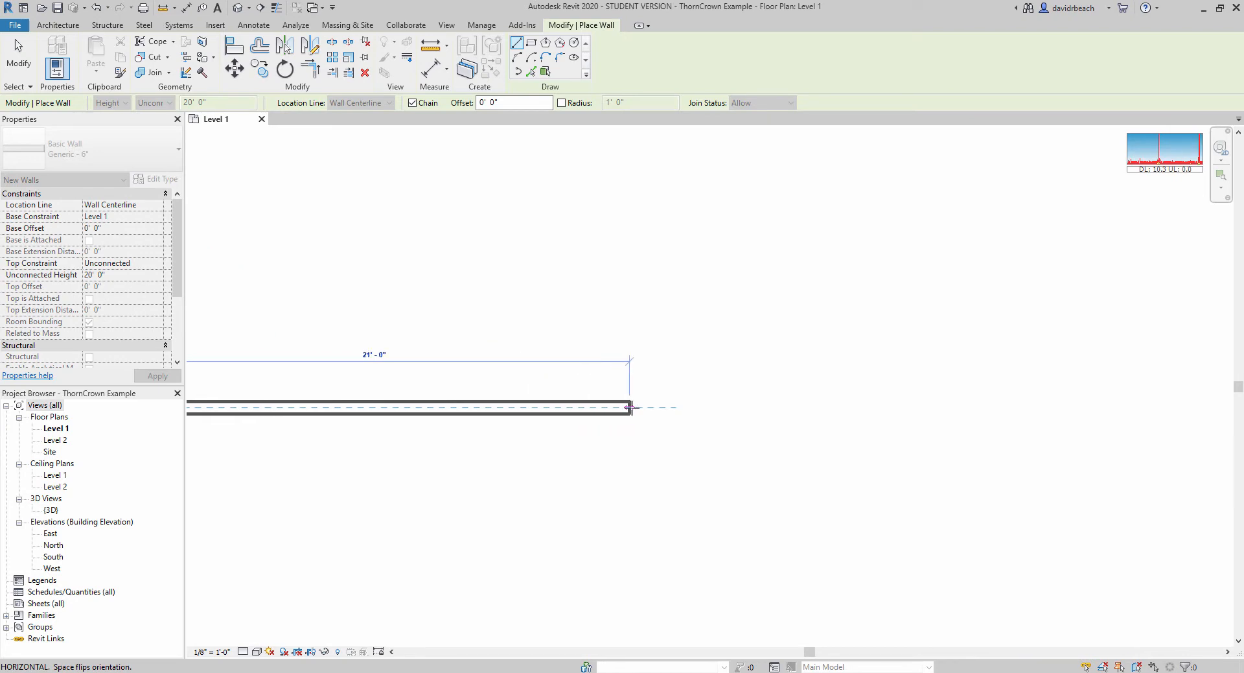
click(654, 407)
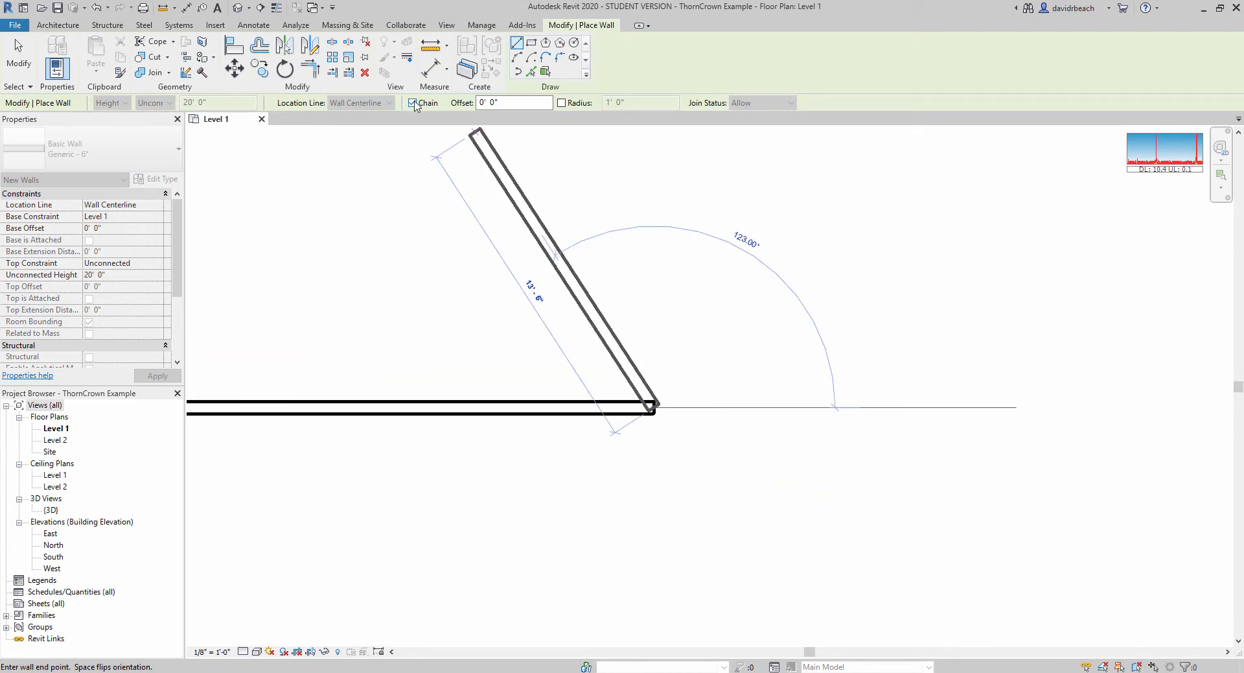
click(755, 512)
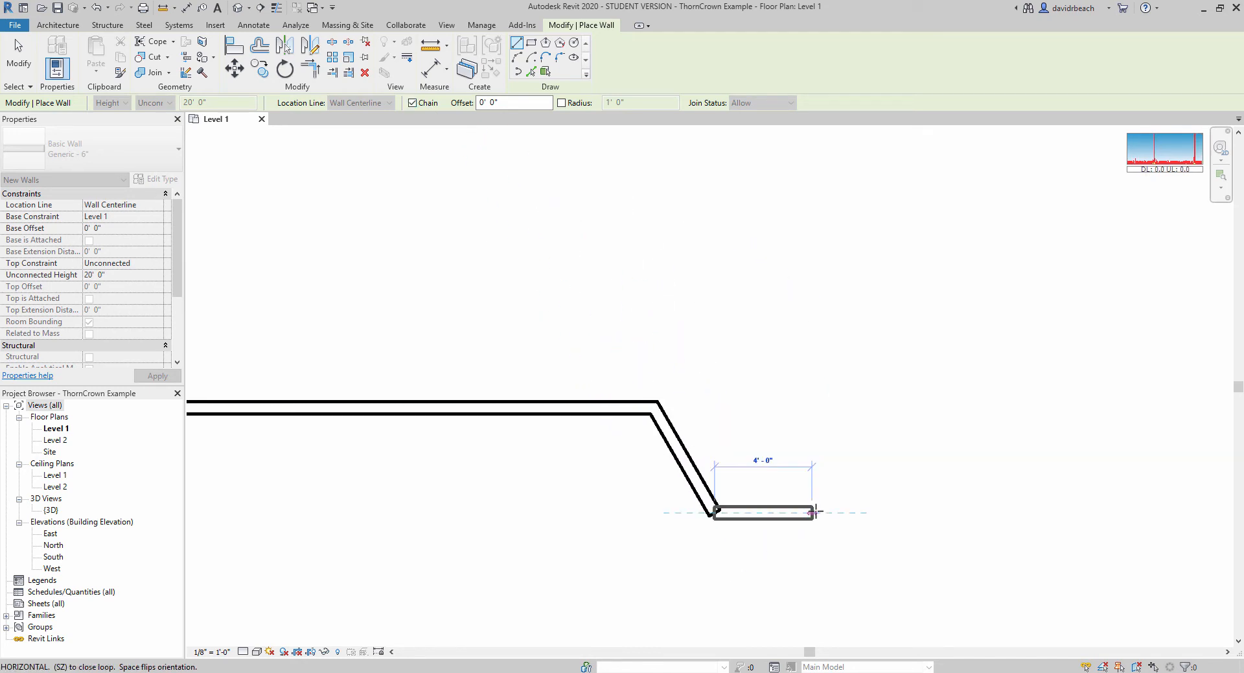
click(819, 398)
click(811, 305)
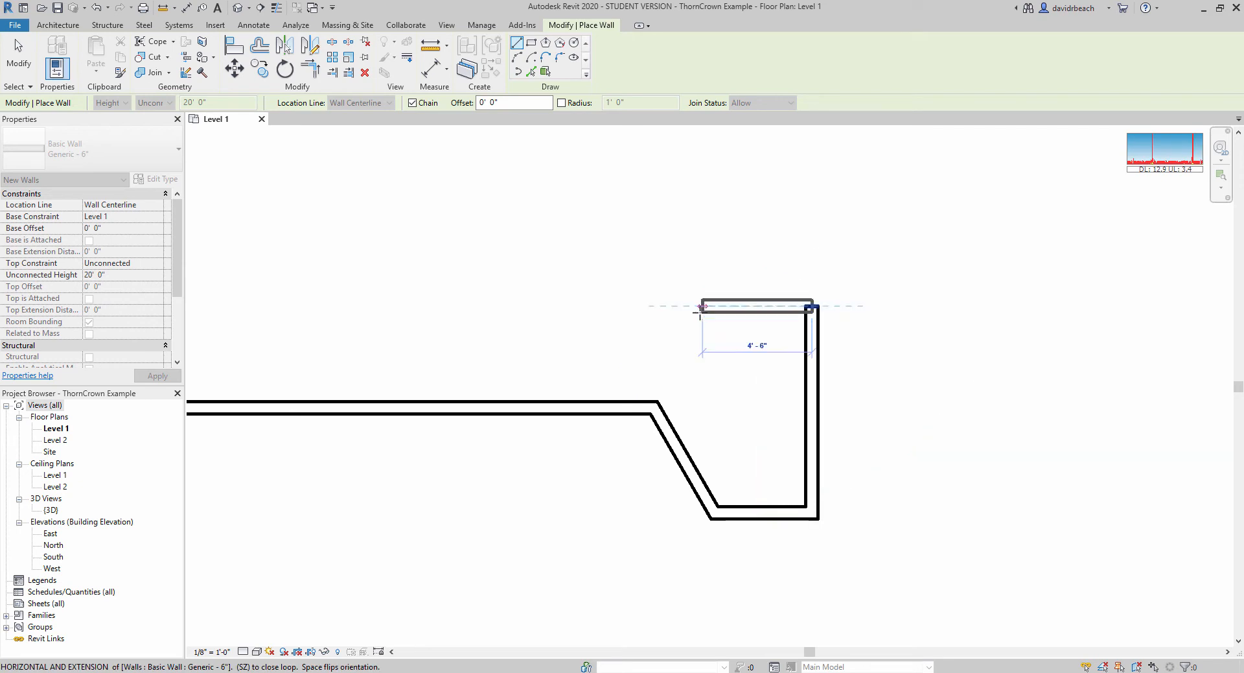
click(701, 307)
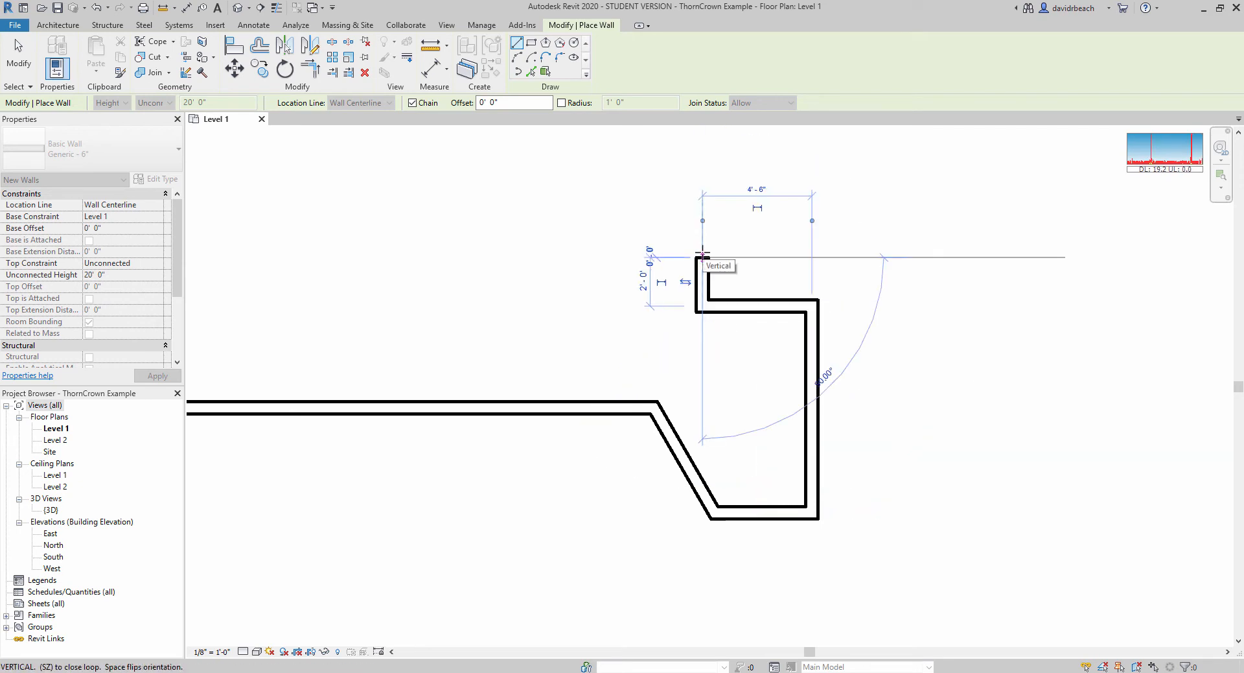
click(702, 255)
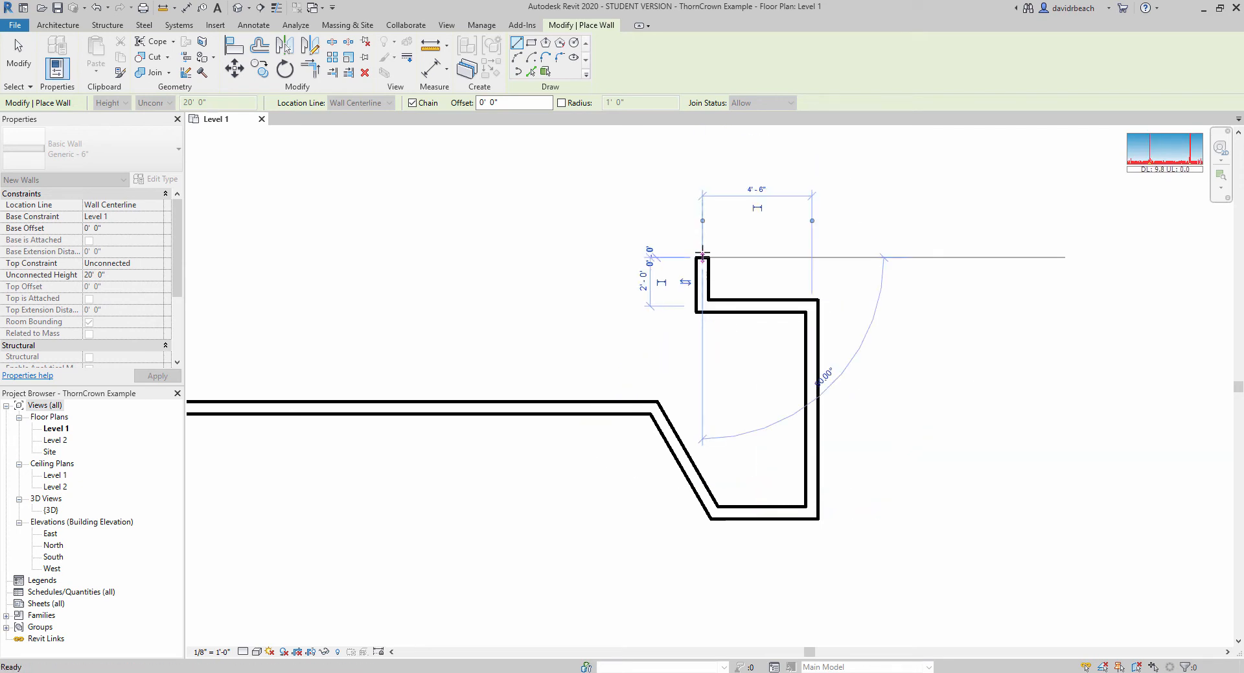
key(Escape)
scroll(655, 251, down, 1)
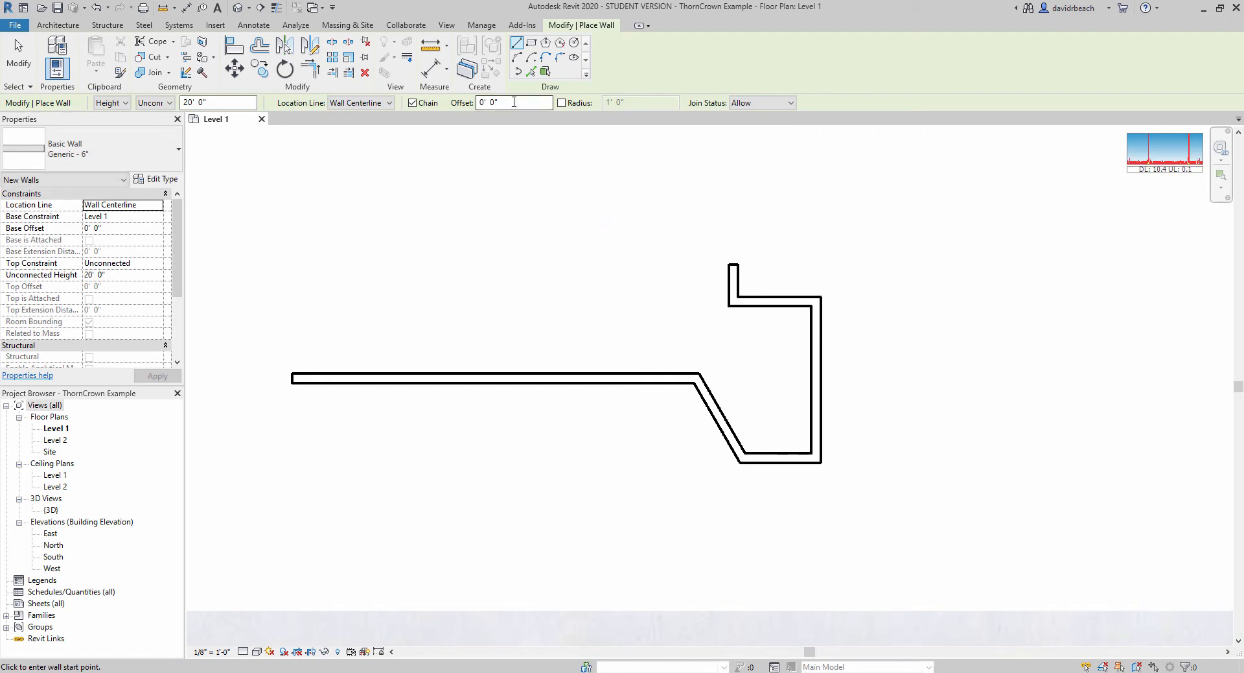
- Set the wall offset to 10' 0" and draw a horizontal wall about 20'-6" long above the existing chain
drag(517, 101, 440, 105)
click(384, 252)
scroll(495, 309, down, 1)
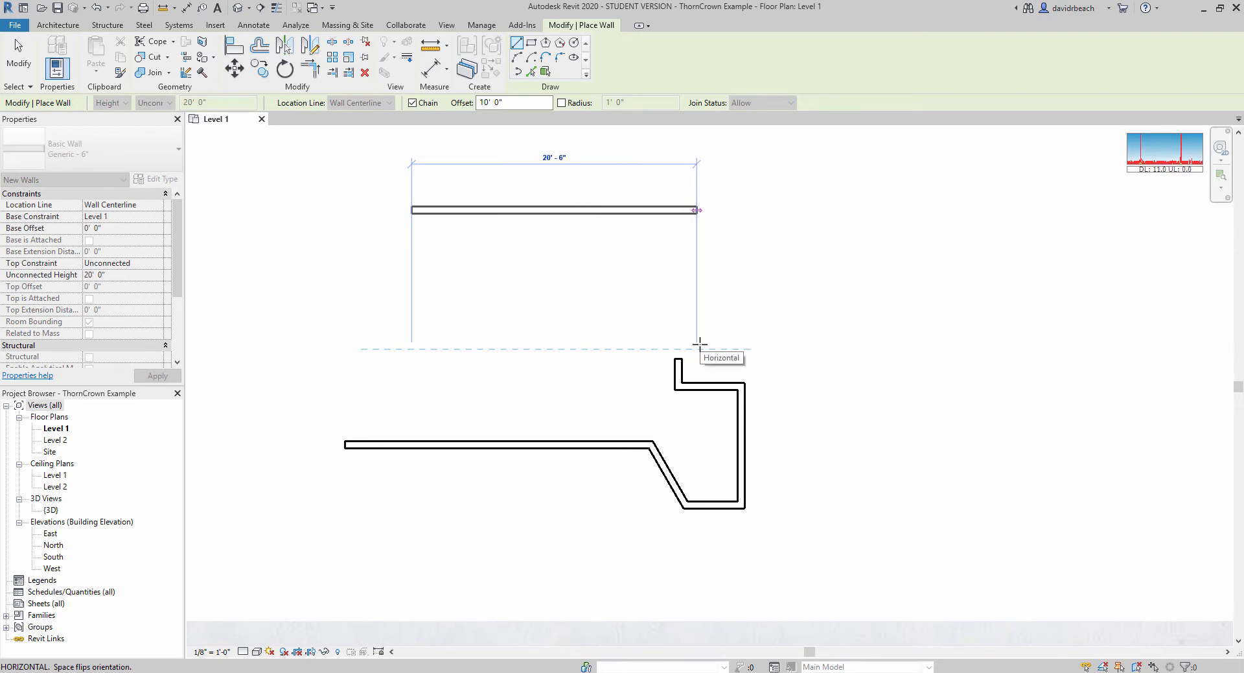
click(700, 343)
key(Escape)
key(Escape)
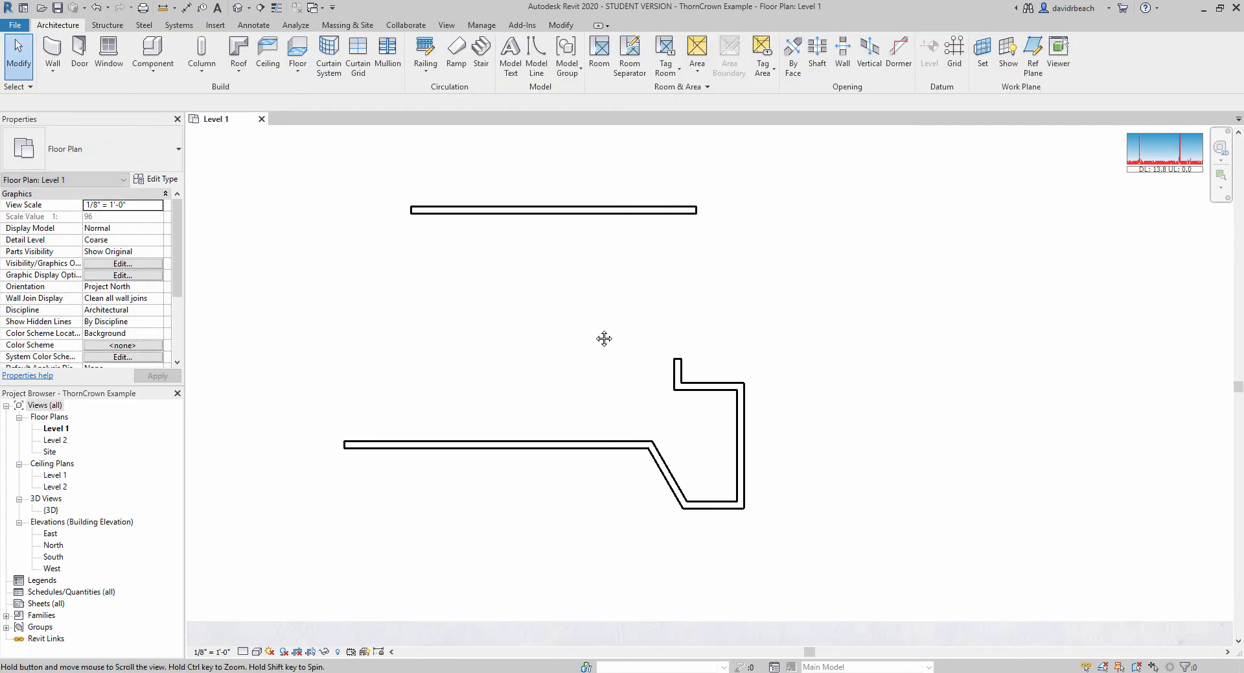
middle_drag(514, 240, 451, 262)
click(53, 52)
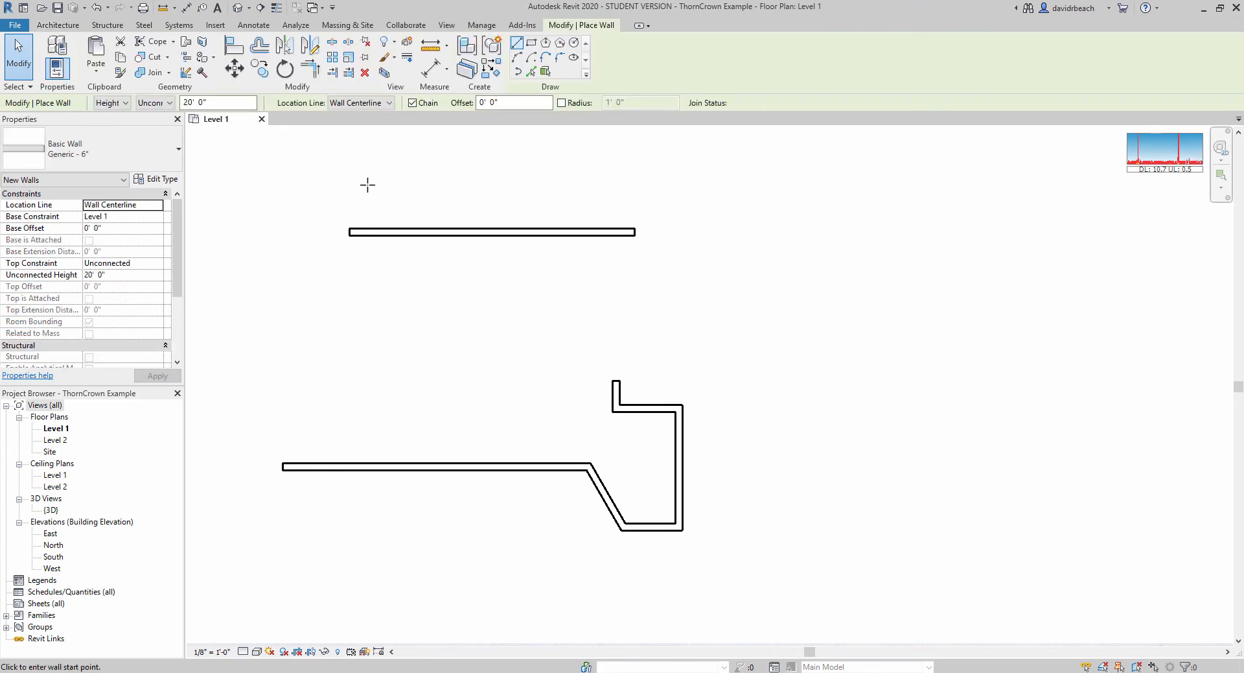
middle_drag(435, 176, 460, 186)
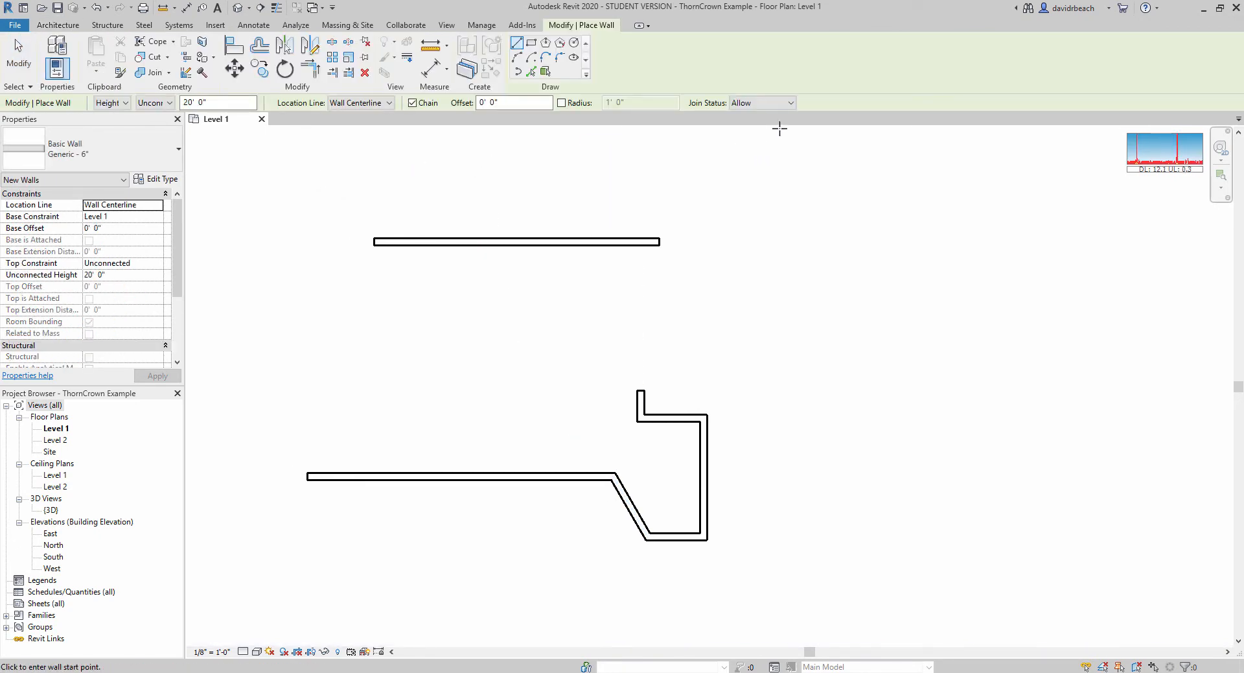
middle_drag(612, 182, 675, 180)
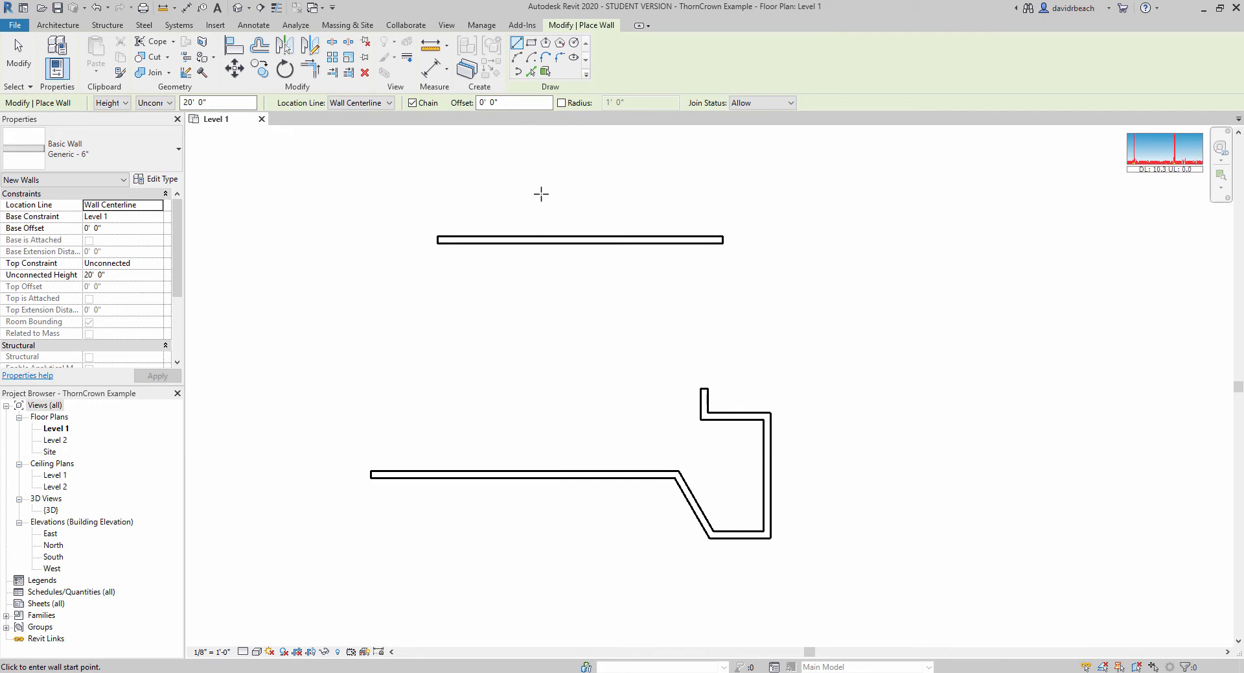
key(Escape)
key(Escape)
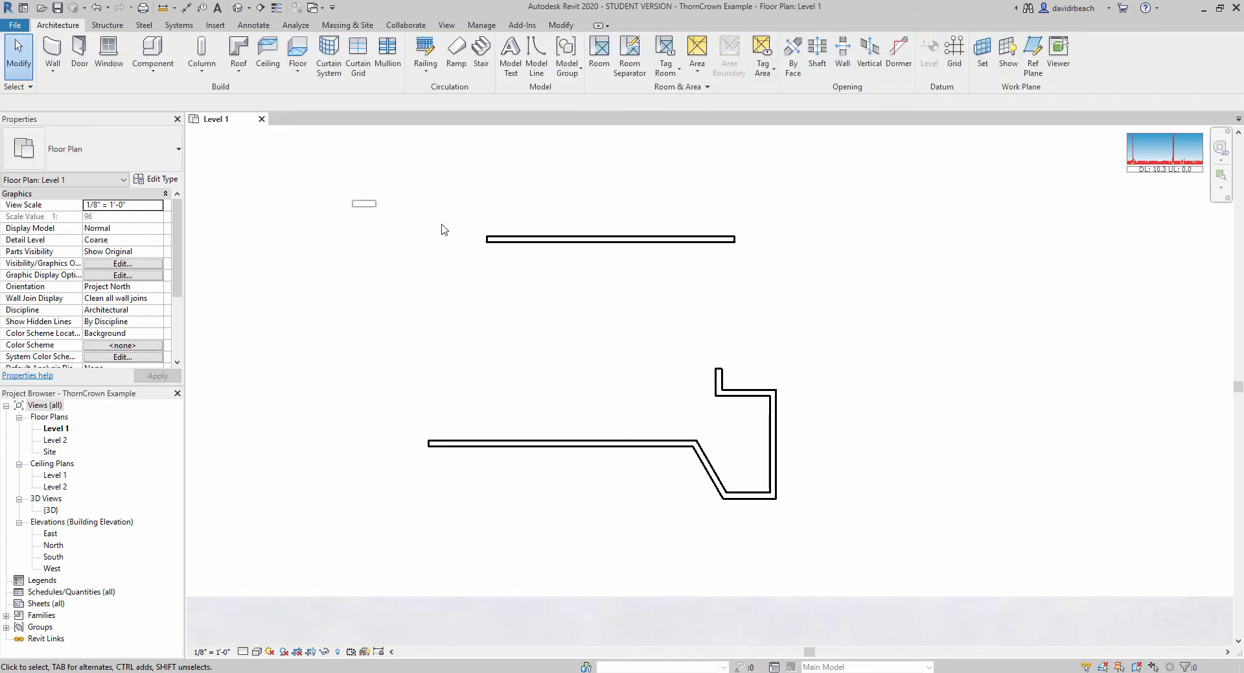
- Select all the practice walls drawn above the plan image and delete them
drag(443, 229, 852, 539)
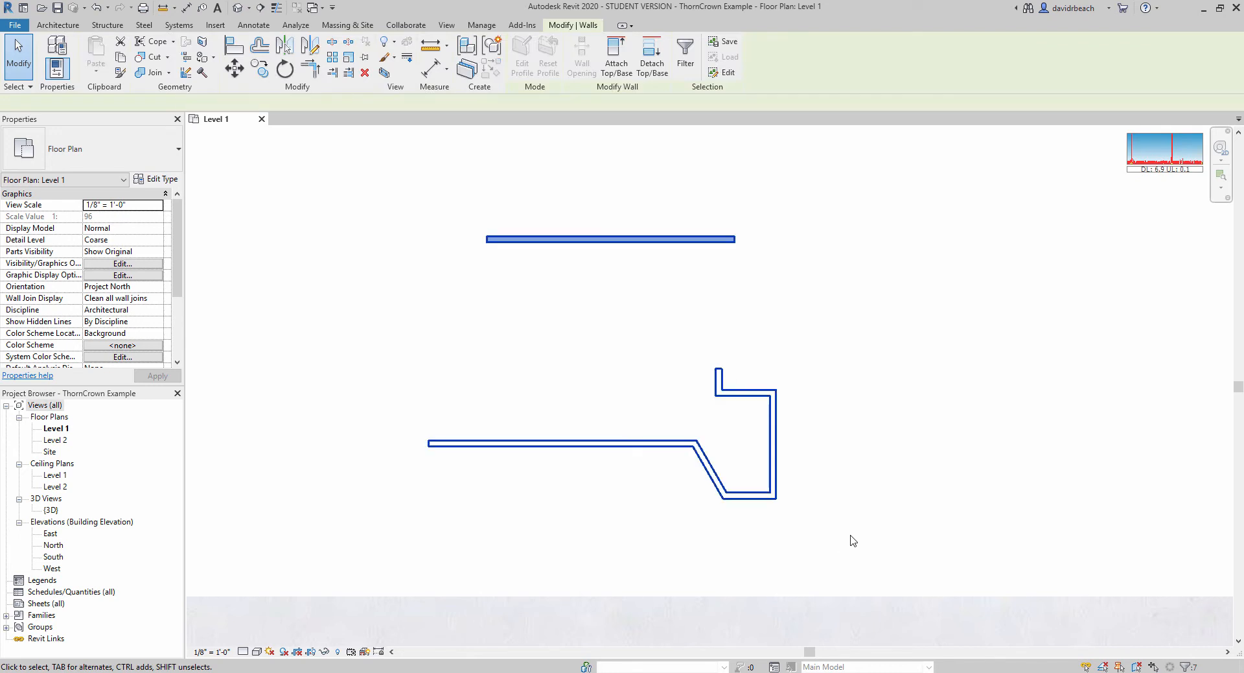
key(Delete)
scroll(720, 448, down, 3)
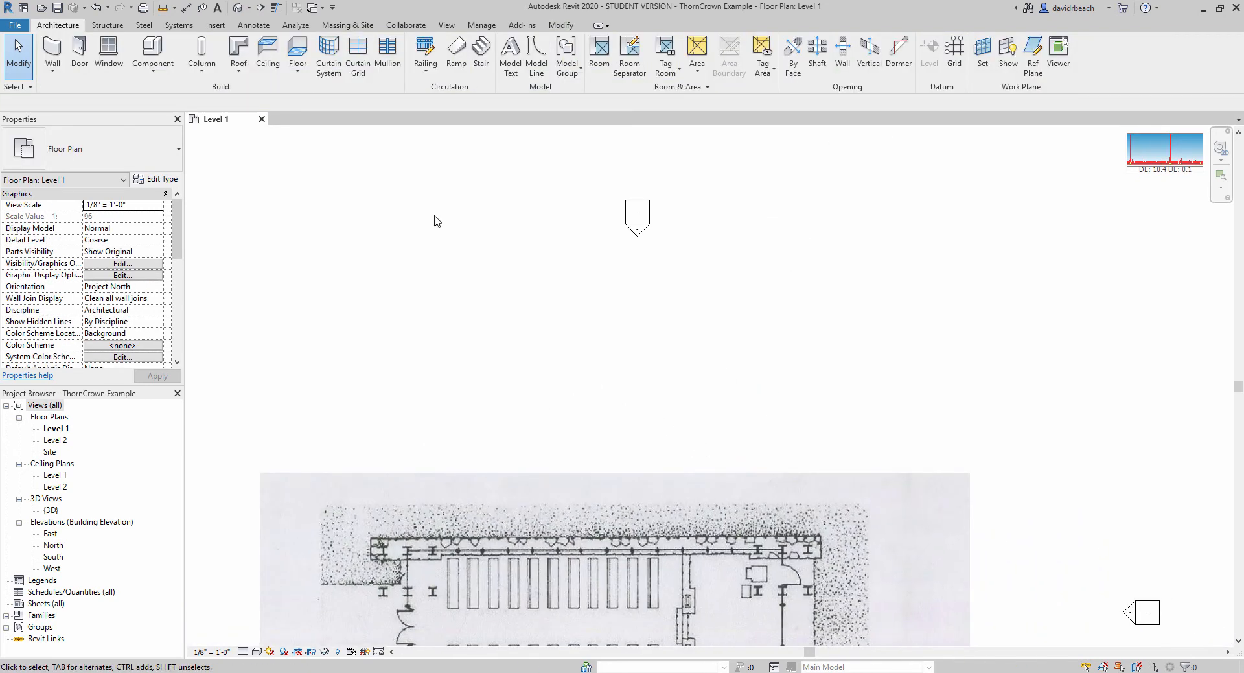
- Draw a horizontal Generic - 6" wall about 20'-6" long above the plan image, with the location line set to Finish Face: Exterior
click(53, 50)
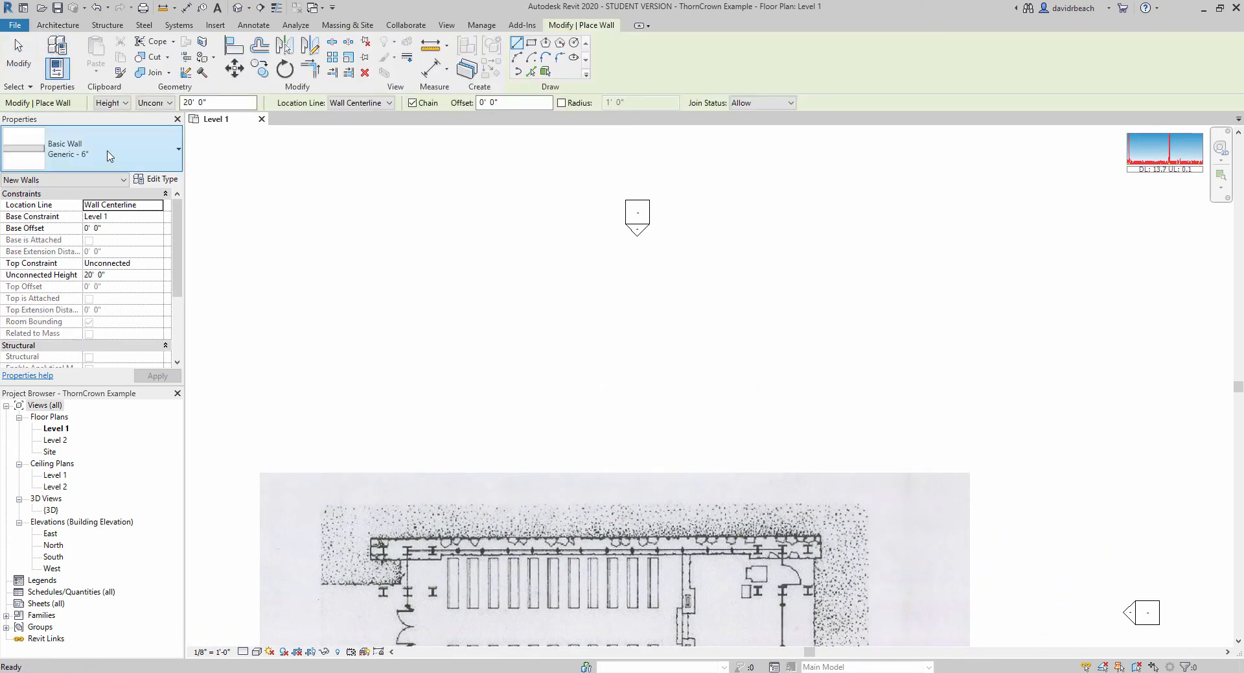
click(388, 103)
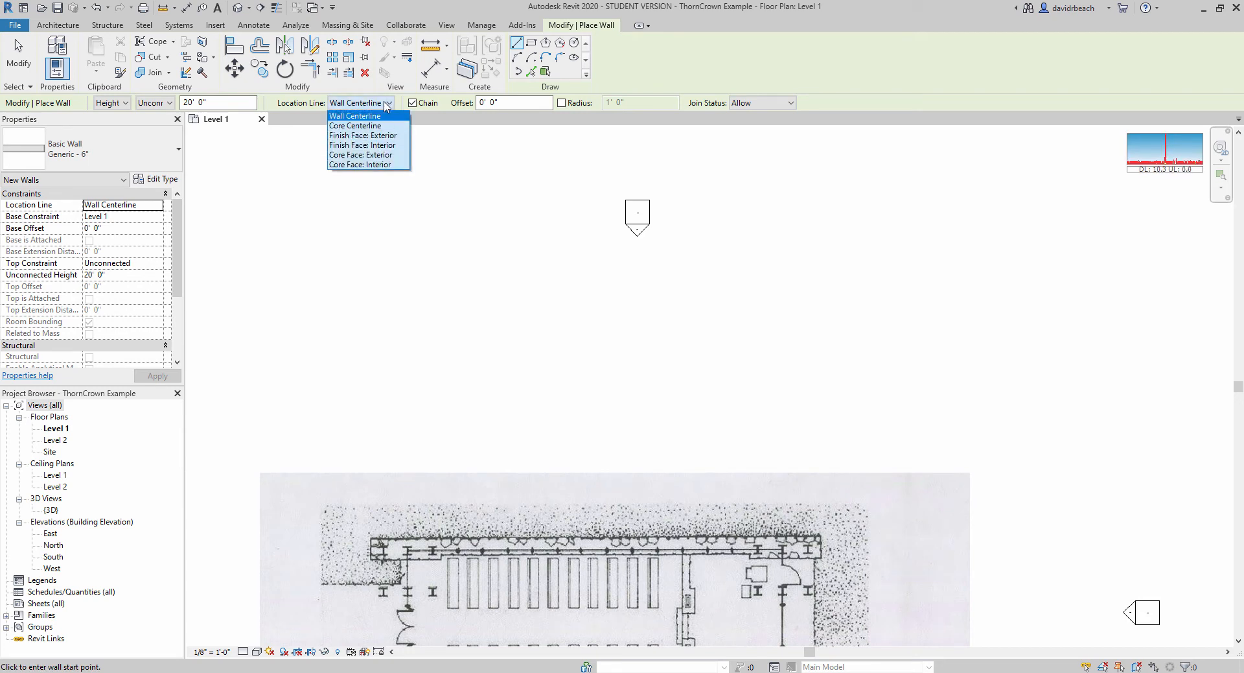
click(379, 135)
scroll(523, 370, up, 2)
click(380, 388)
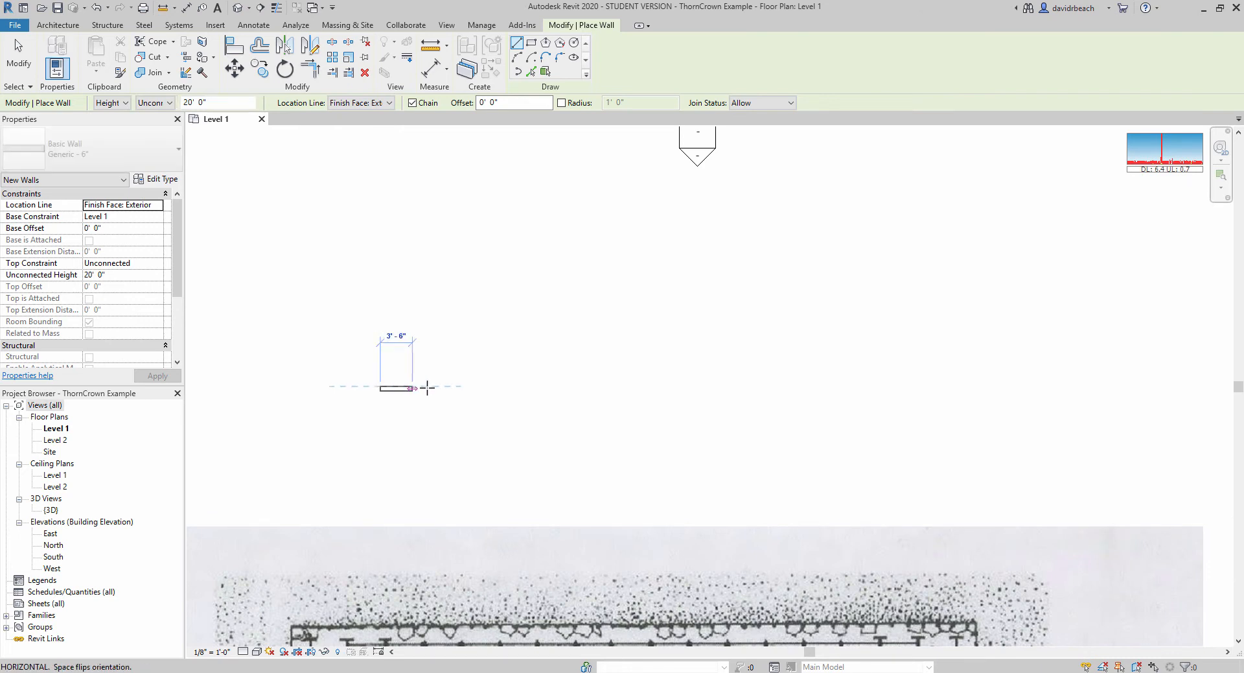
scroll(454, 387, up, 3)
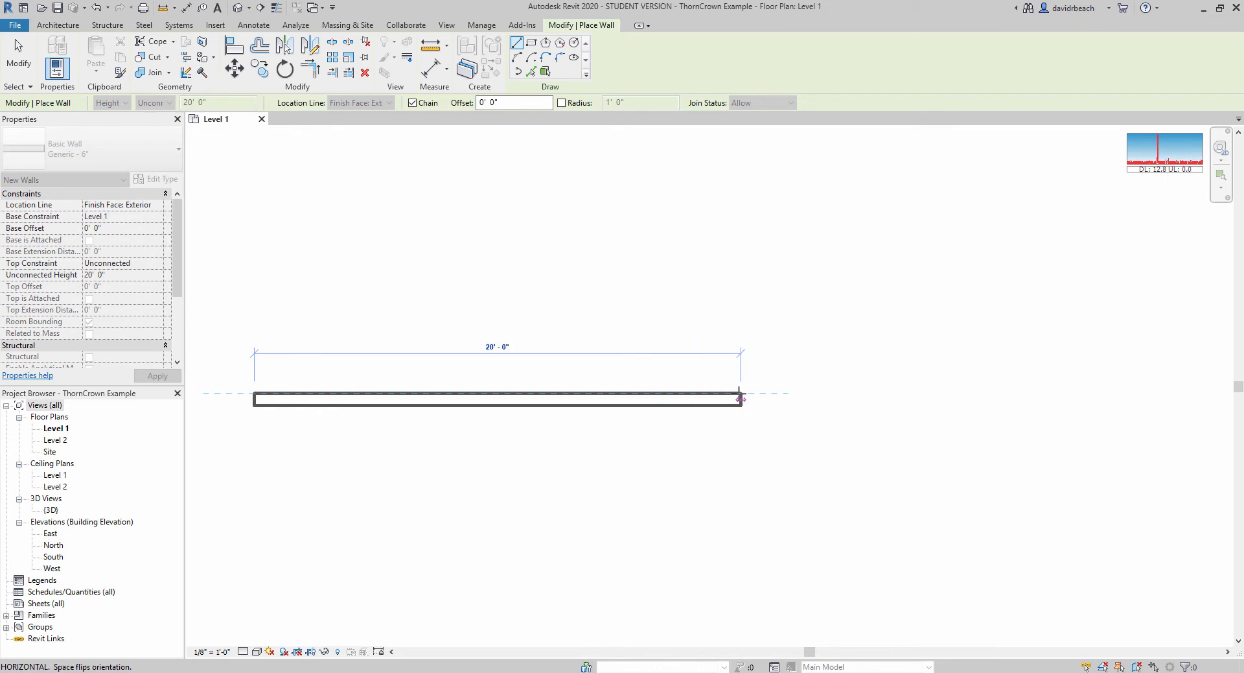
click(741, 393)
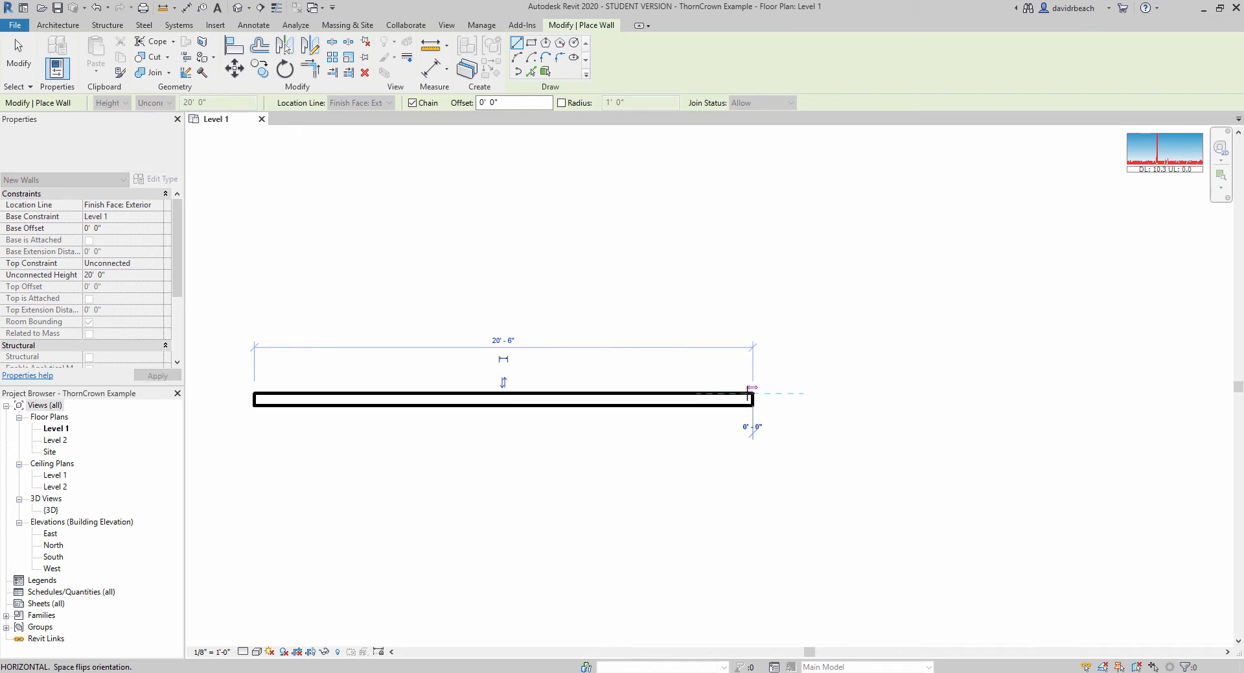
- Continue the wall chain from the long wall with a downward segment, a horizontal segment and a longer upward segment
scroll(756, 512, up, 3)
click(752, 503)
scroll(756, 509, down, 5)
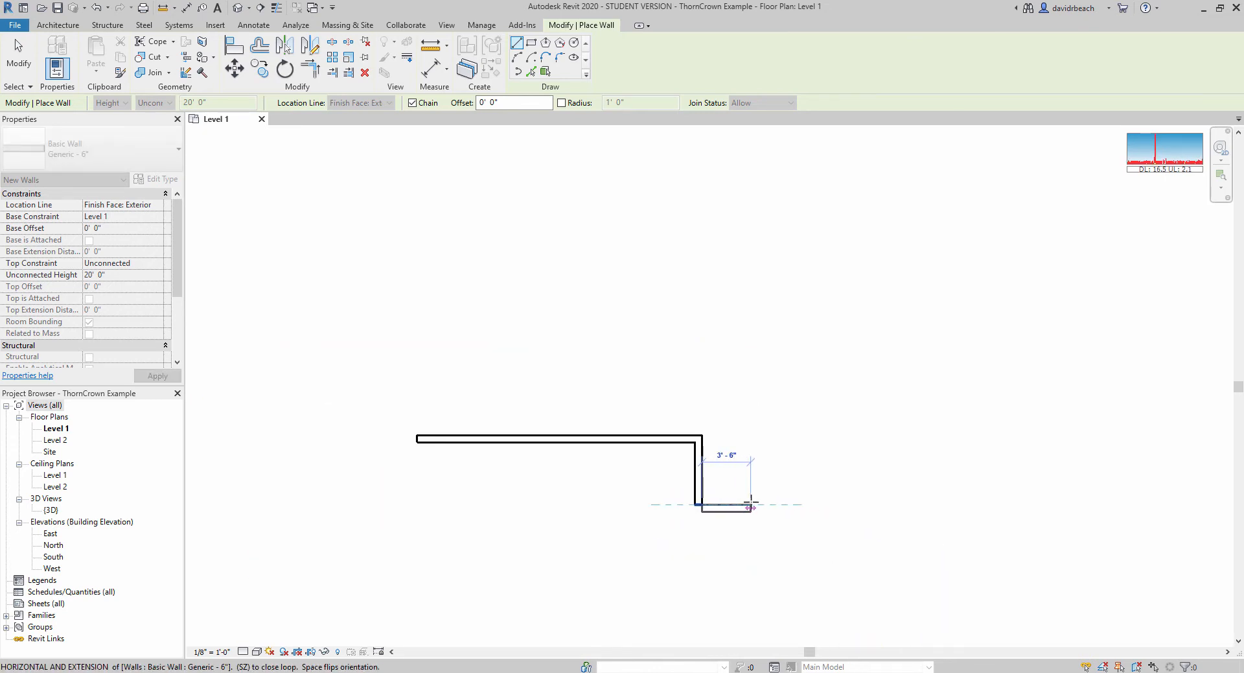
click(814, 500)
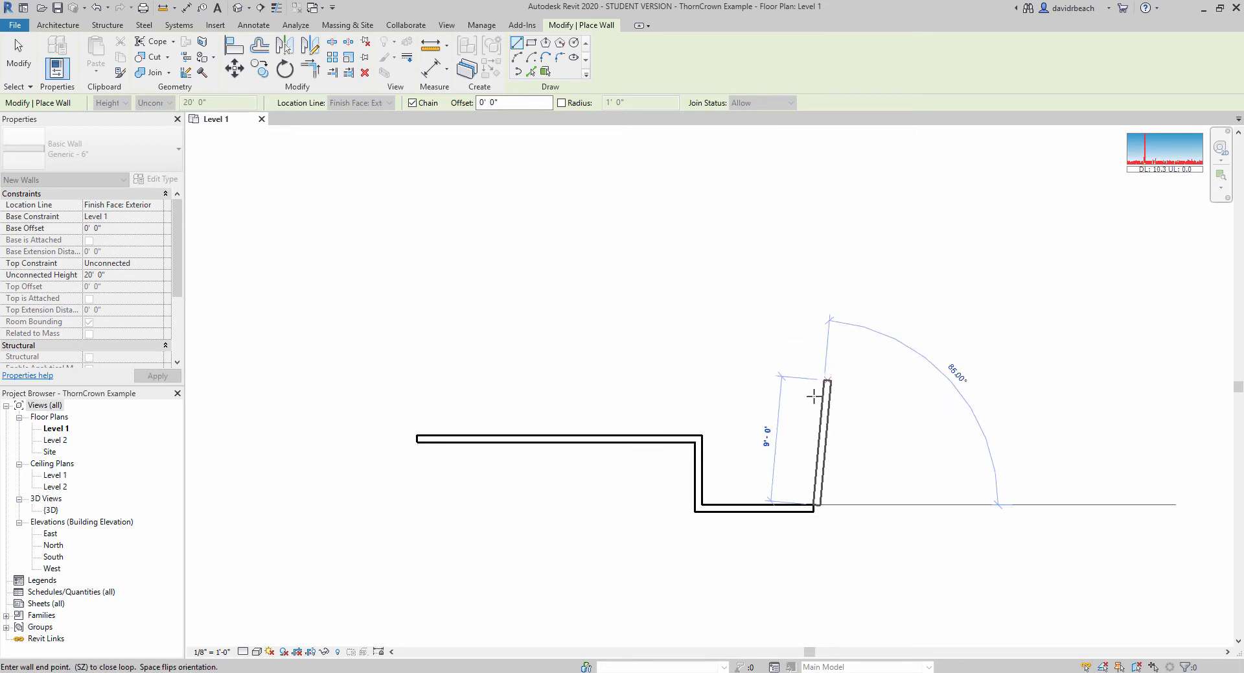
scroll(814, 393, up, 2)
click(814, 392)
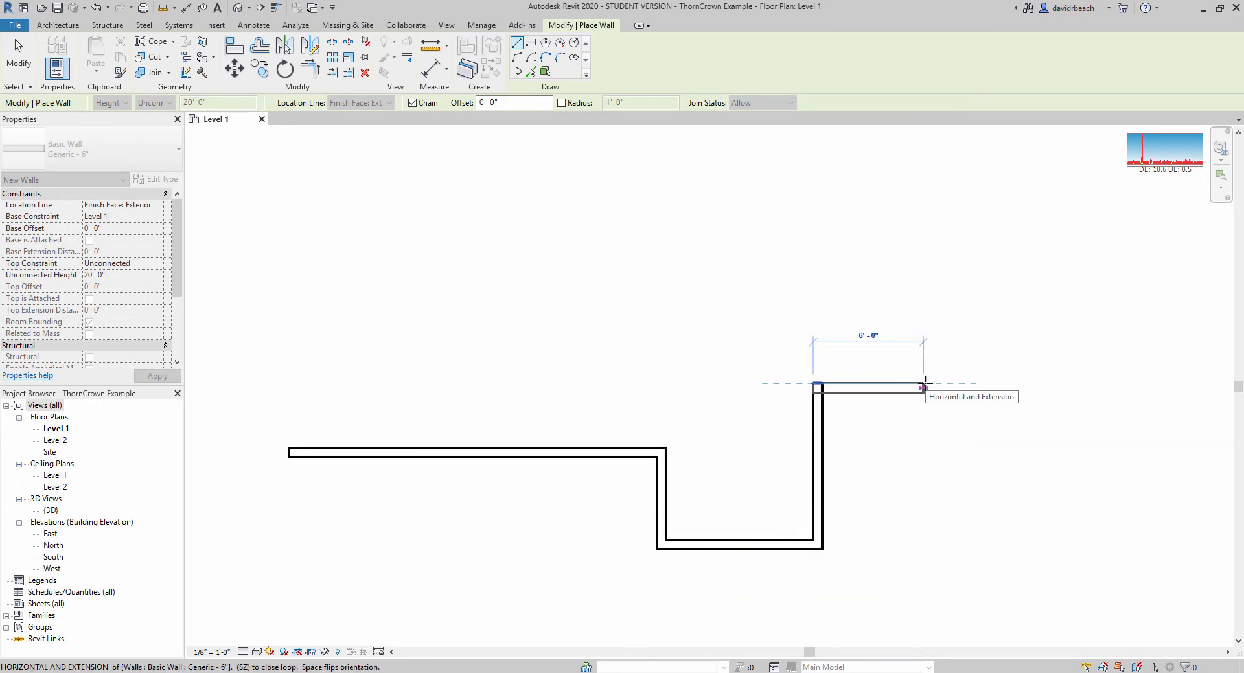
- Test flipping the next wall's orientation, draw it horizontally, add a downward stub about 2'-9" long, and end the chain
key(space)
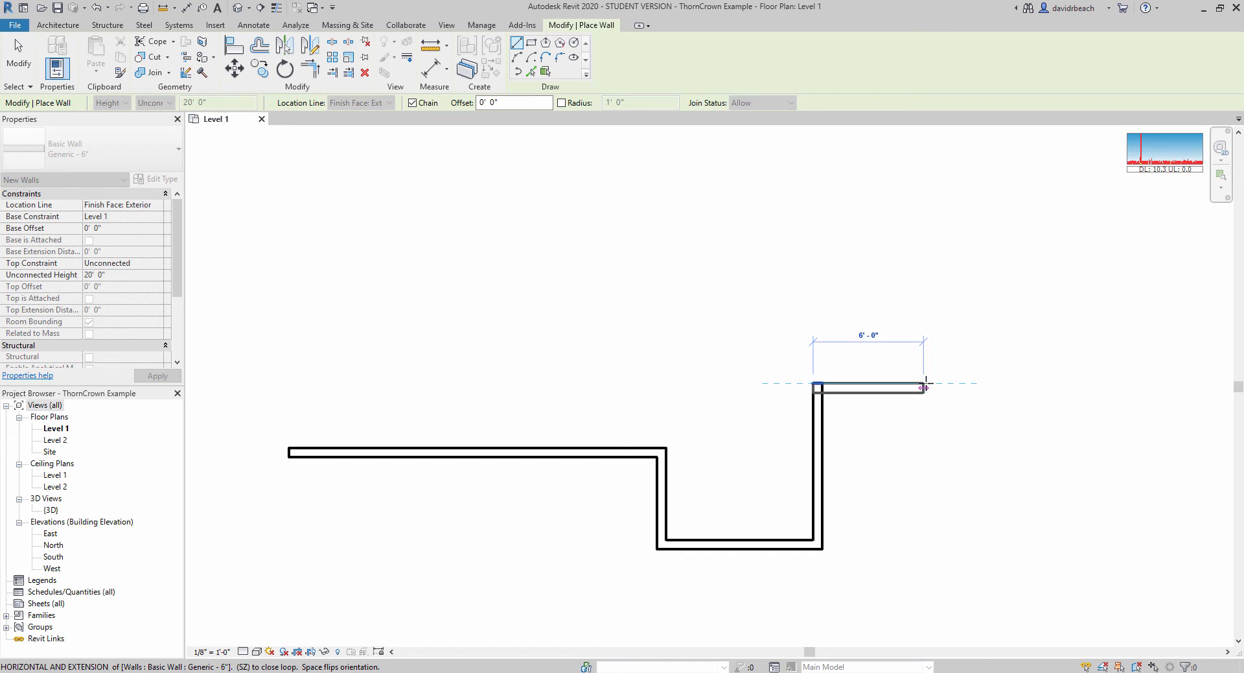
key(space)
key(space)
key(space)
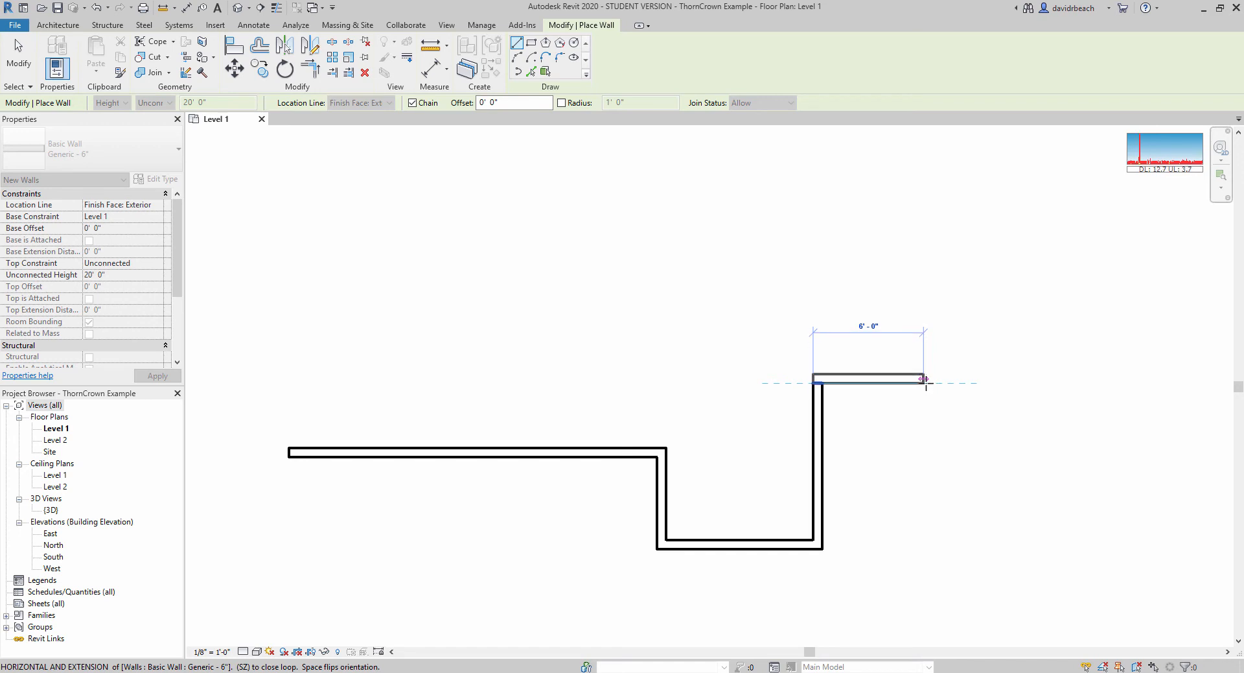
click(978, 383)
click(981, 438)
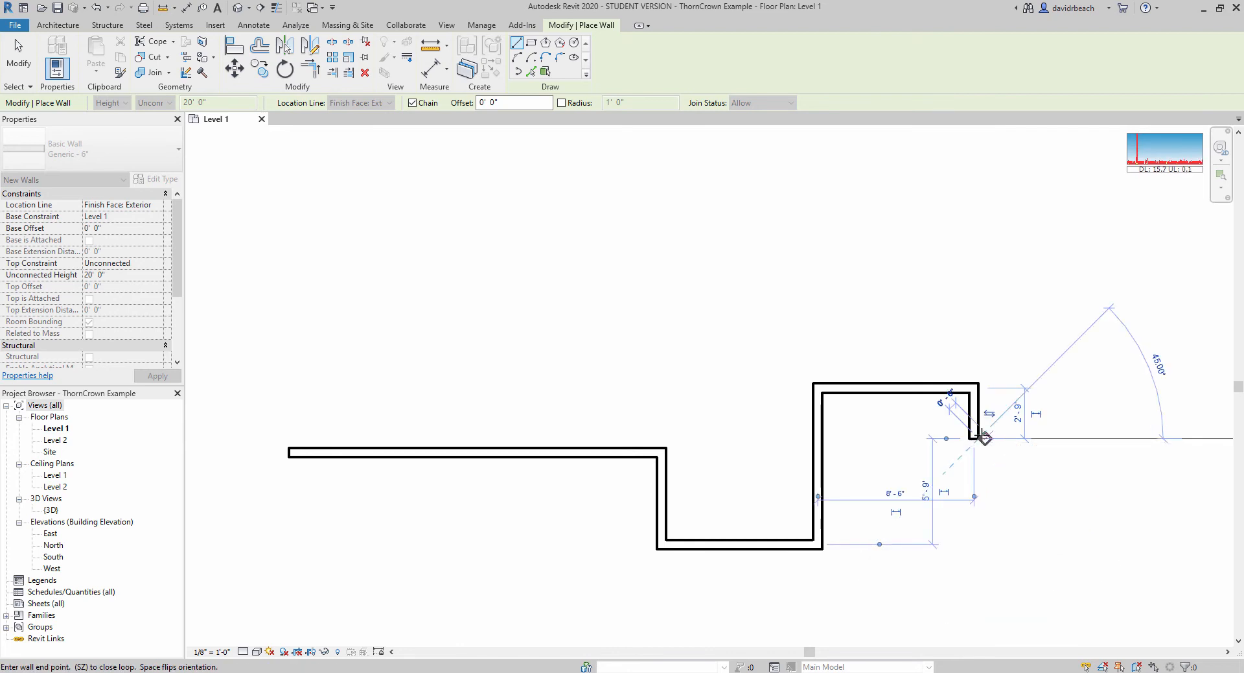
key(Escape)
key(Escape)
- Start a second wall chain above the first with a vertical wall about 6'-0" long, a horizontal one about 10'-0", and a short upward stub
scroll(998, 444, down, 2)
middle_drag(676, 410, 601, 409)
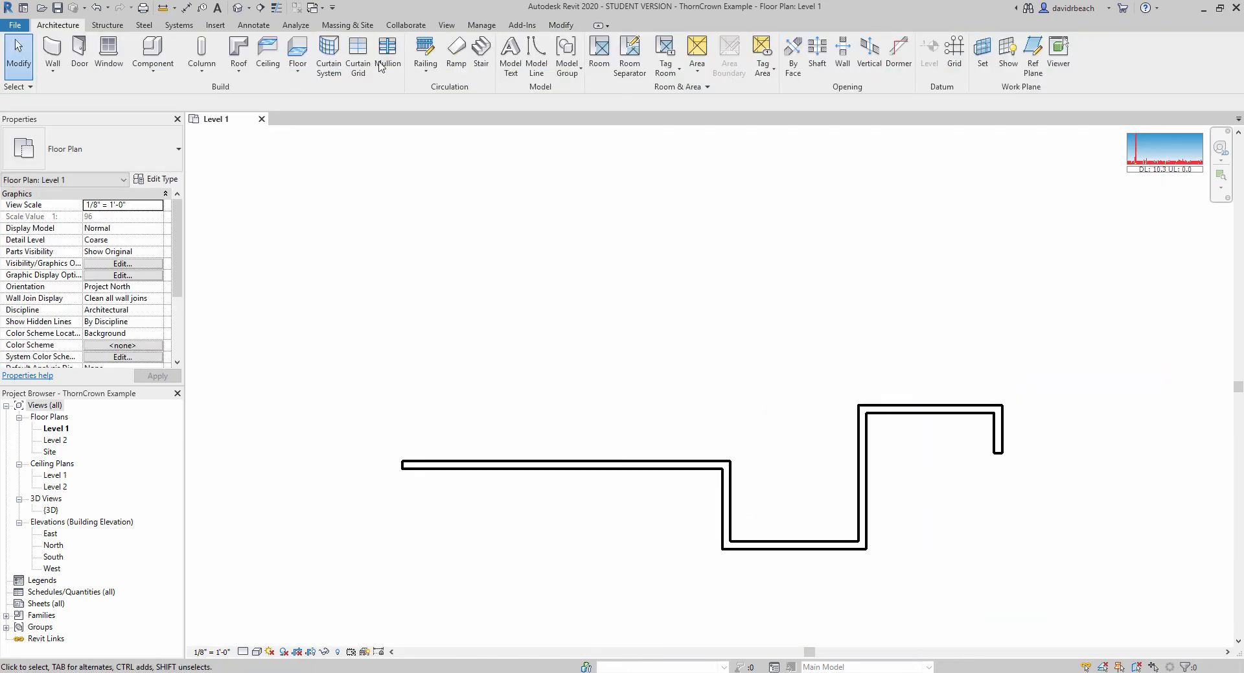
click(54, 51)
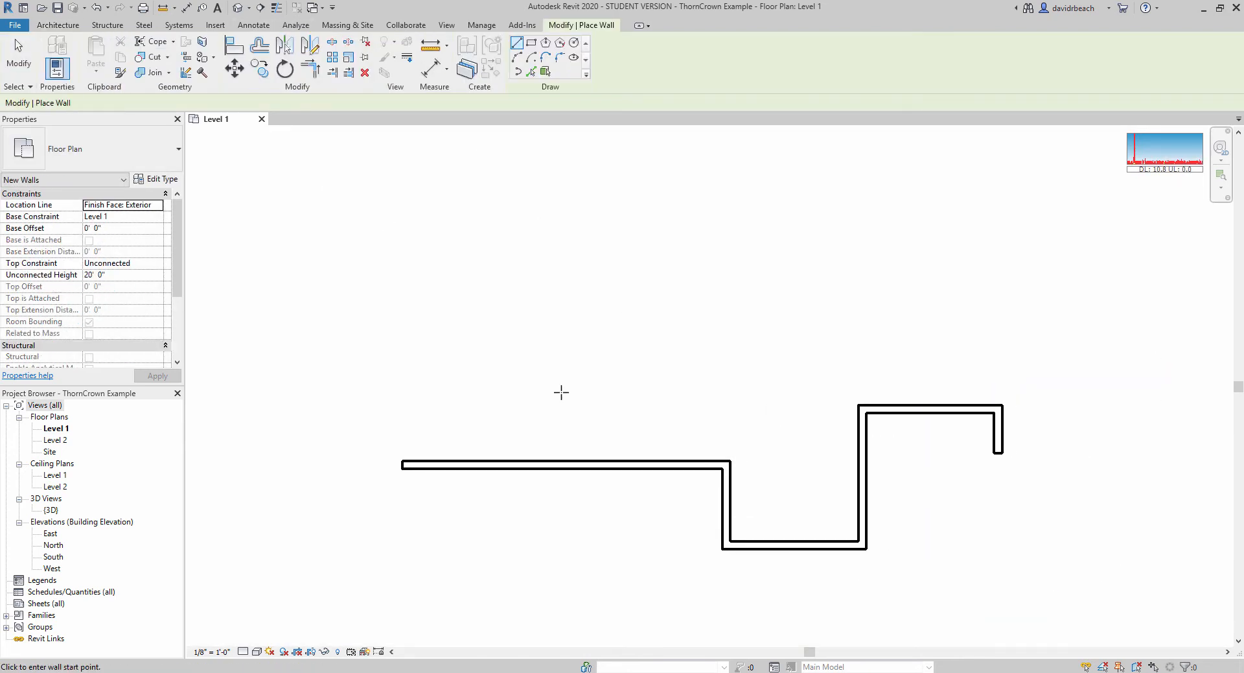
click(478, 383)
click(479, 289)
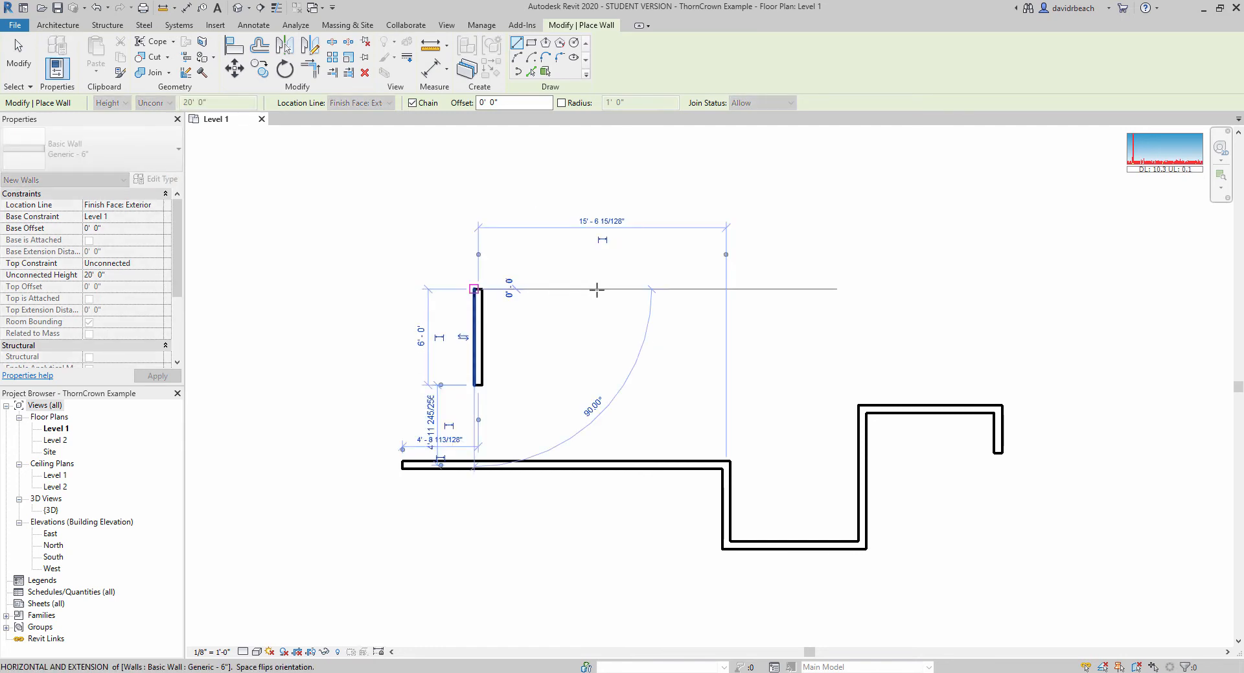
click(635, 290)
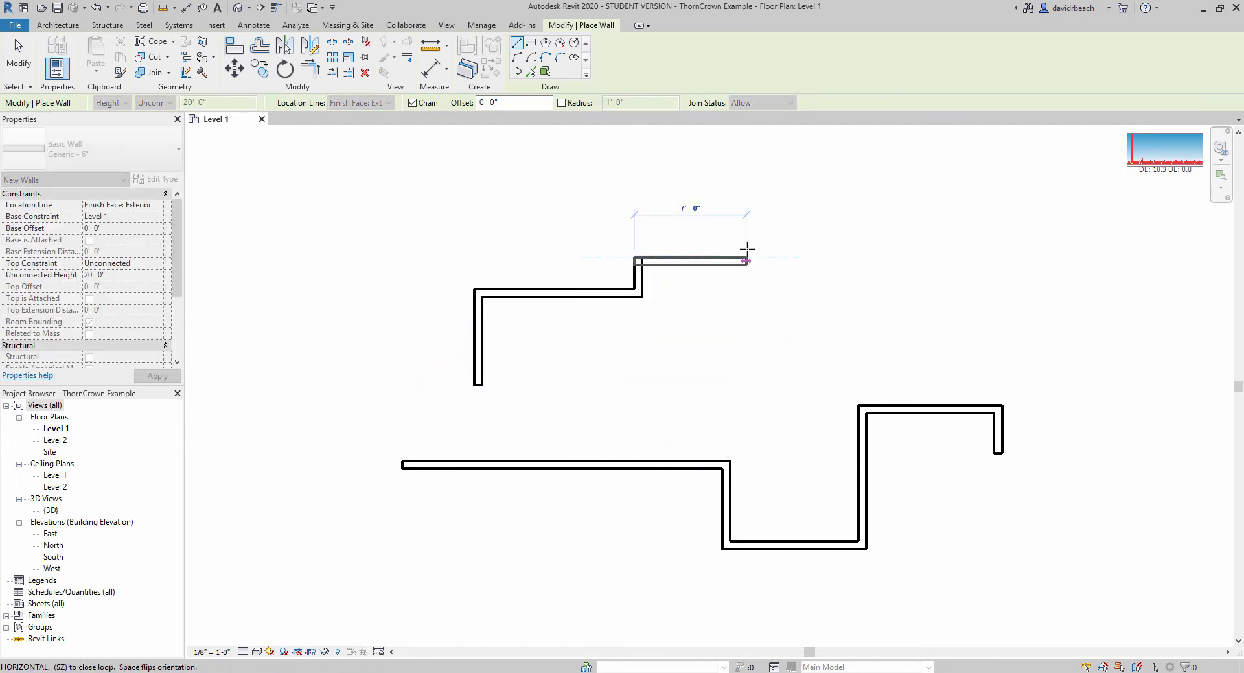
- Add an upward-bulging arc wall by start, end and radius from the short stub's upper end, and finish the wall command
click(517, 57)
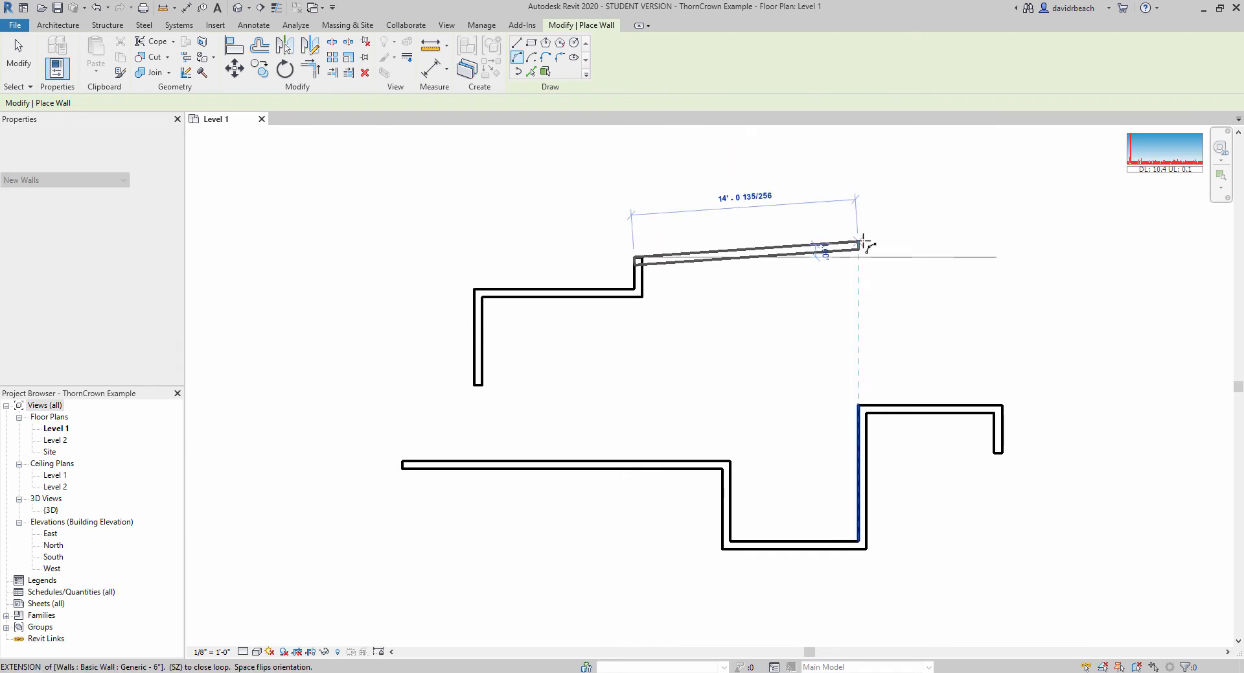
click(890, 259)
click(804, 206)
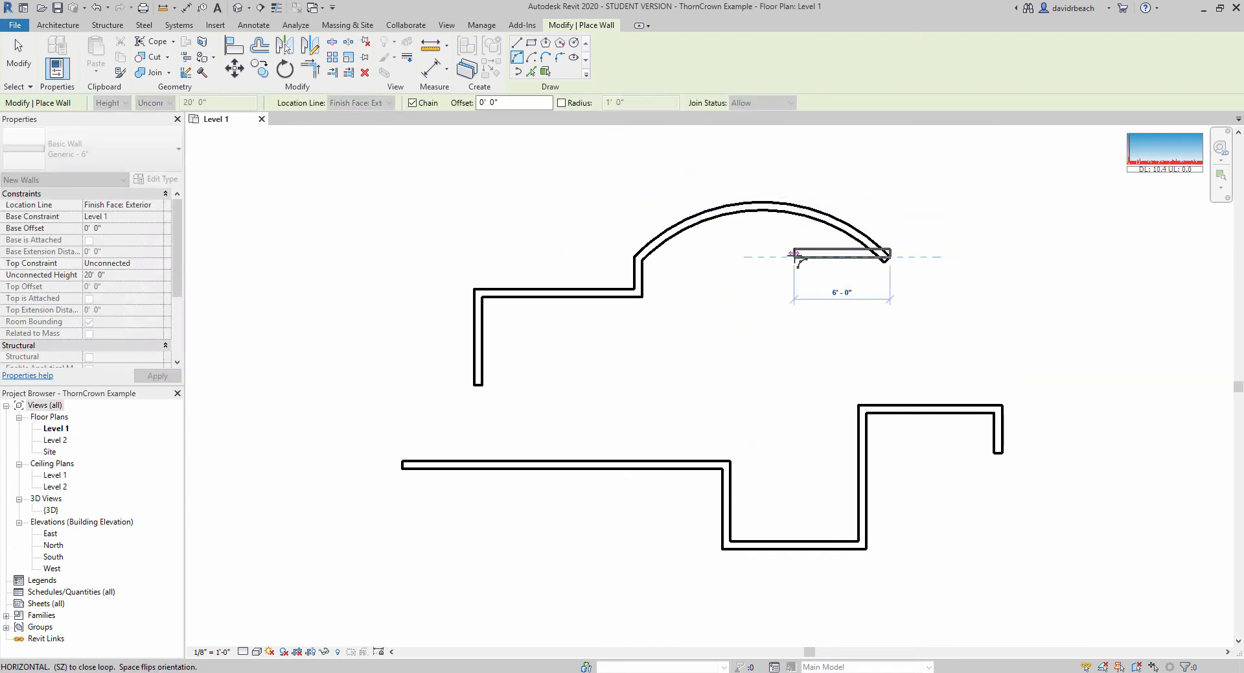
key(Escape)
key(Escape)
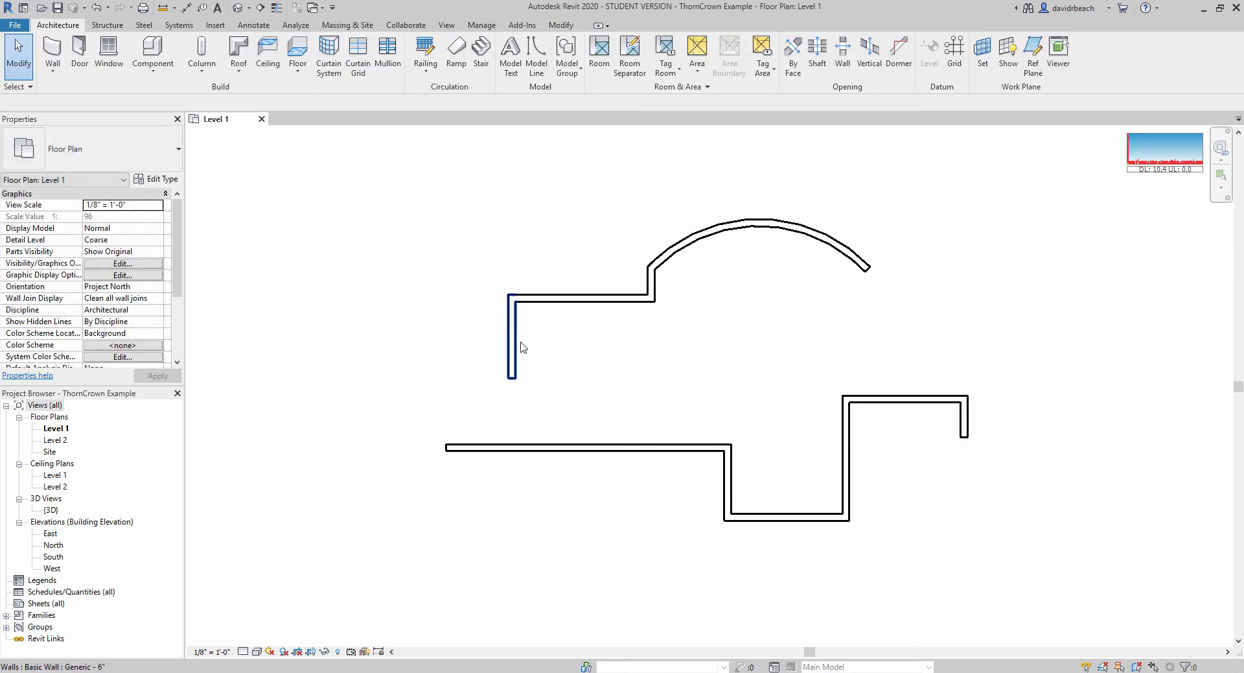
- Stretch the lower end of the upper chain's first vertical wall down to the long horizontal wall below
click(512, 375)
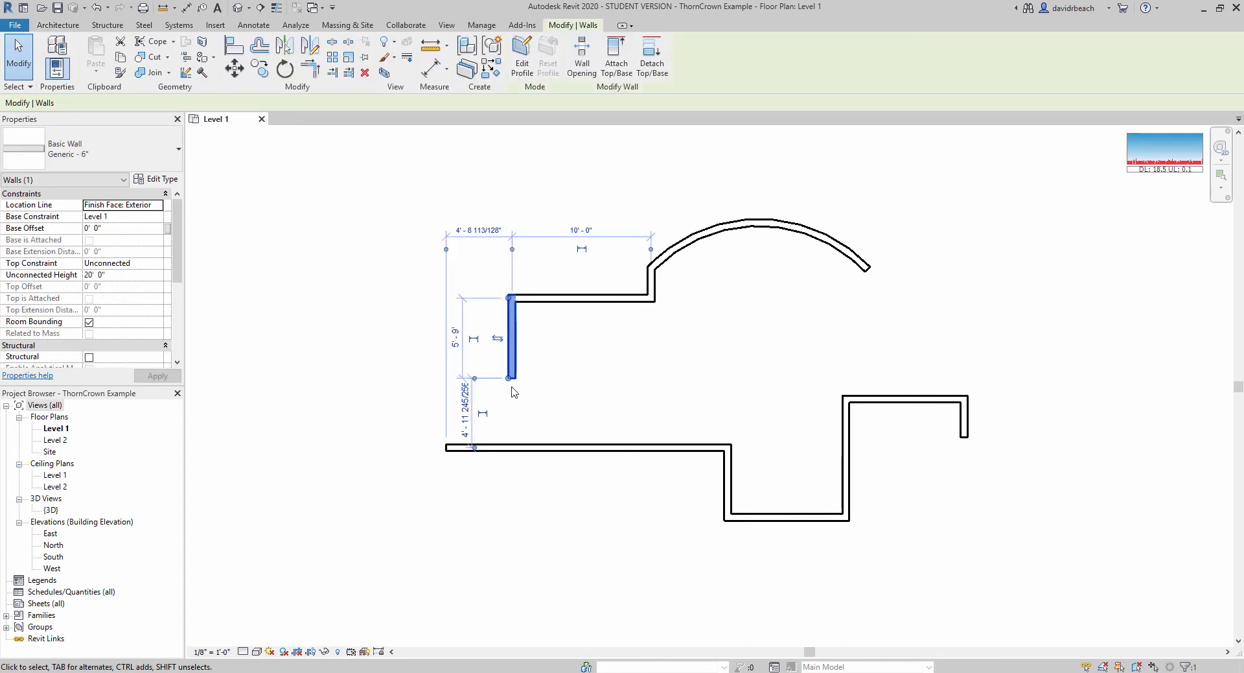
click(550, 356)
click(510, 375)
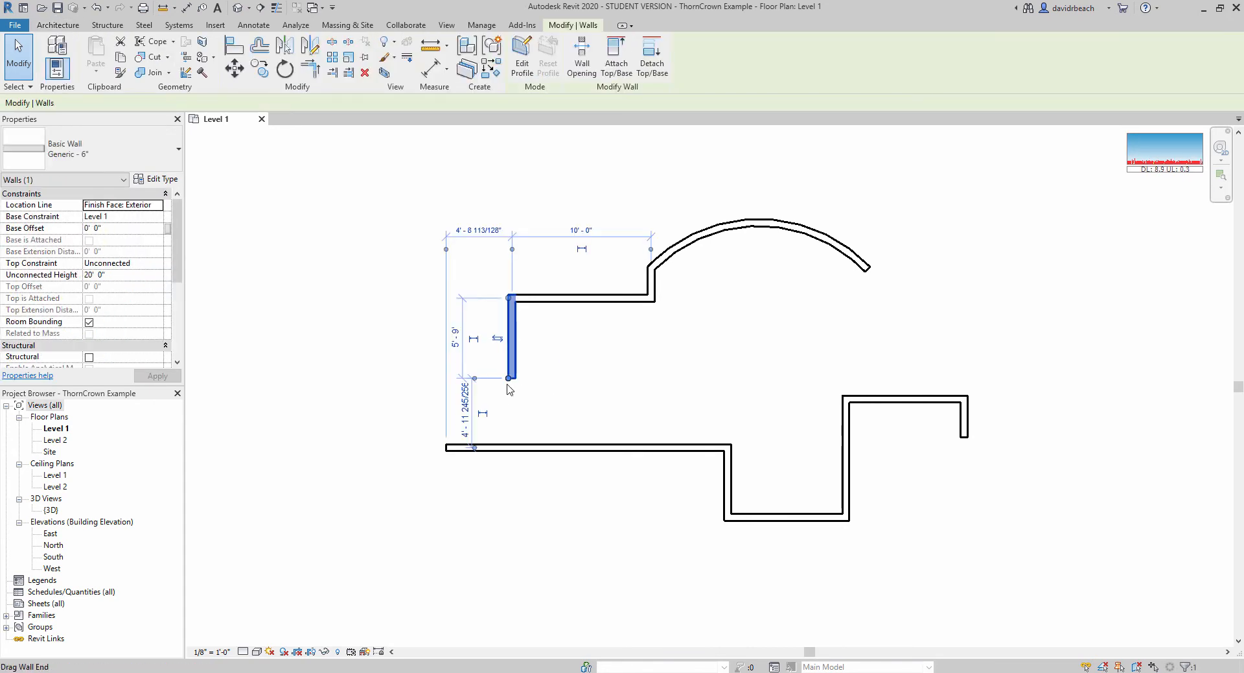
drag(509, 382, 516, 457)
- Shorten the long horizontal wall's free end back to the vertical wall so the two form a clean corner
click(604, 446)
click(555, 503)
scroll(544, 492, up, 5)
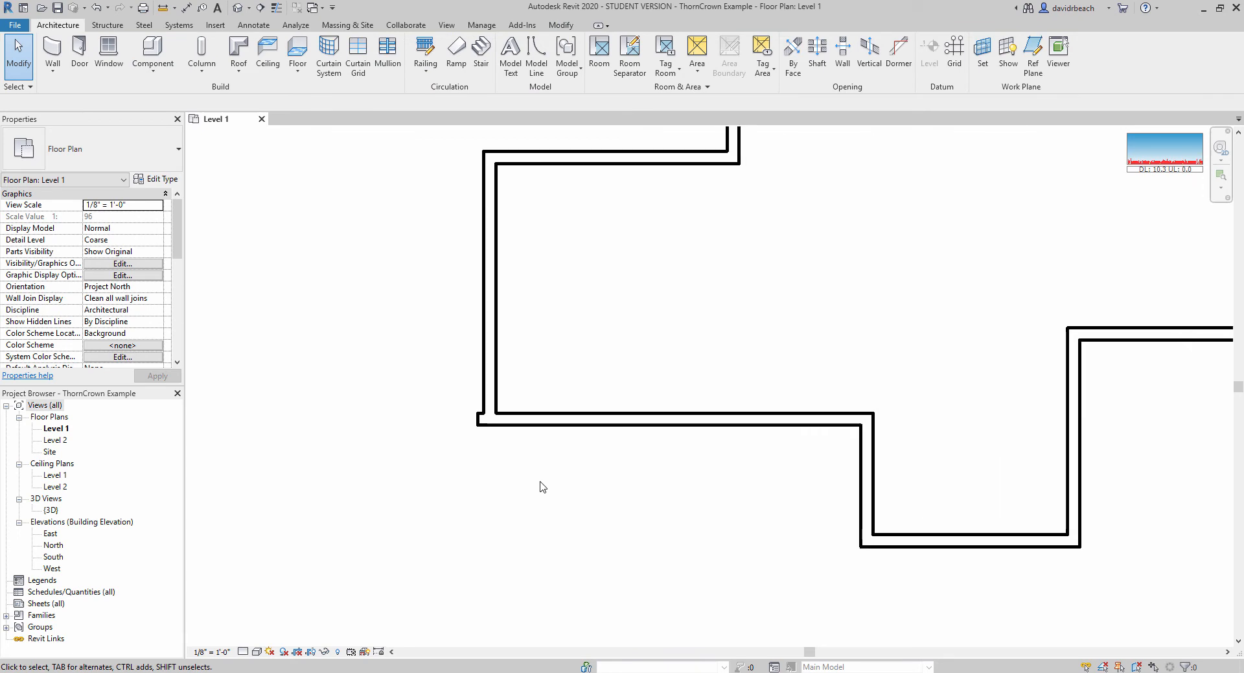
click(522, 417)
scroll(472, 418, up, 3)
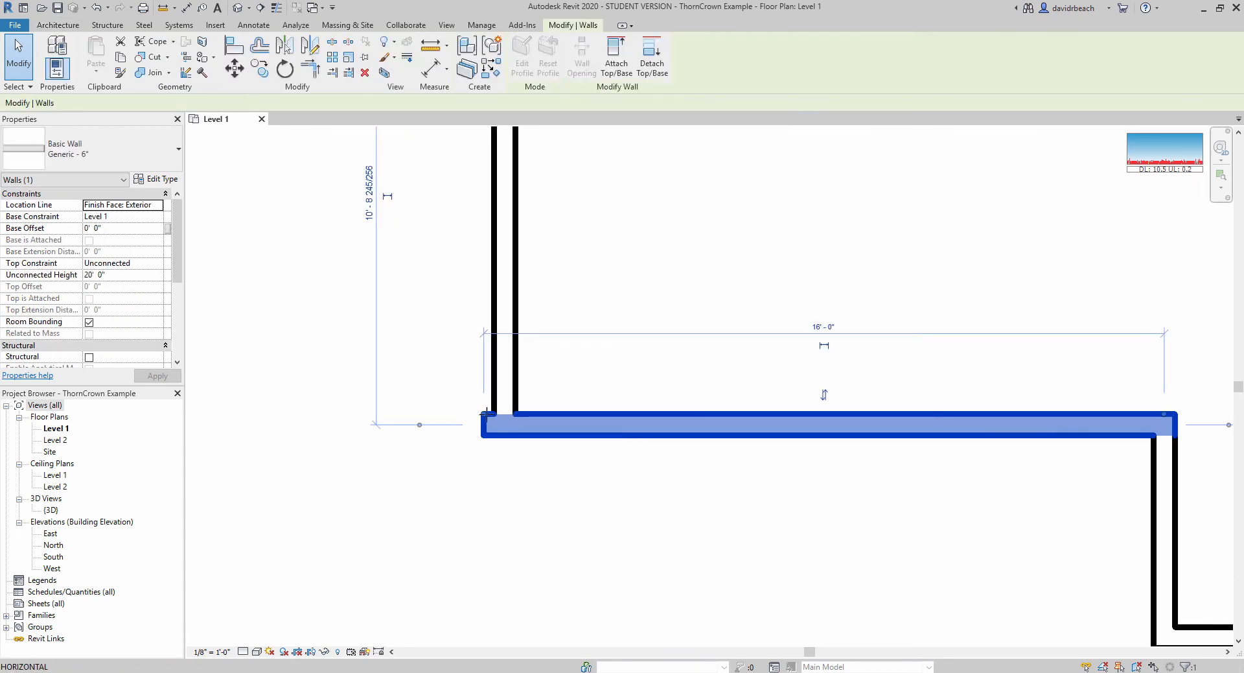
drag(485, 413, 486, 421)
click(536, 506)
scroll(536, 504, down, 5)
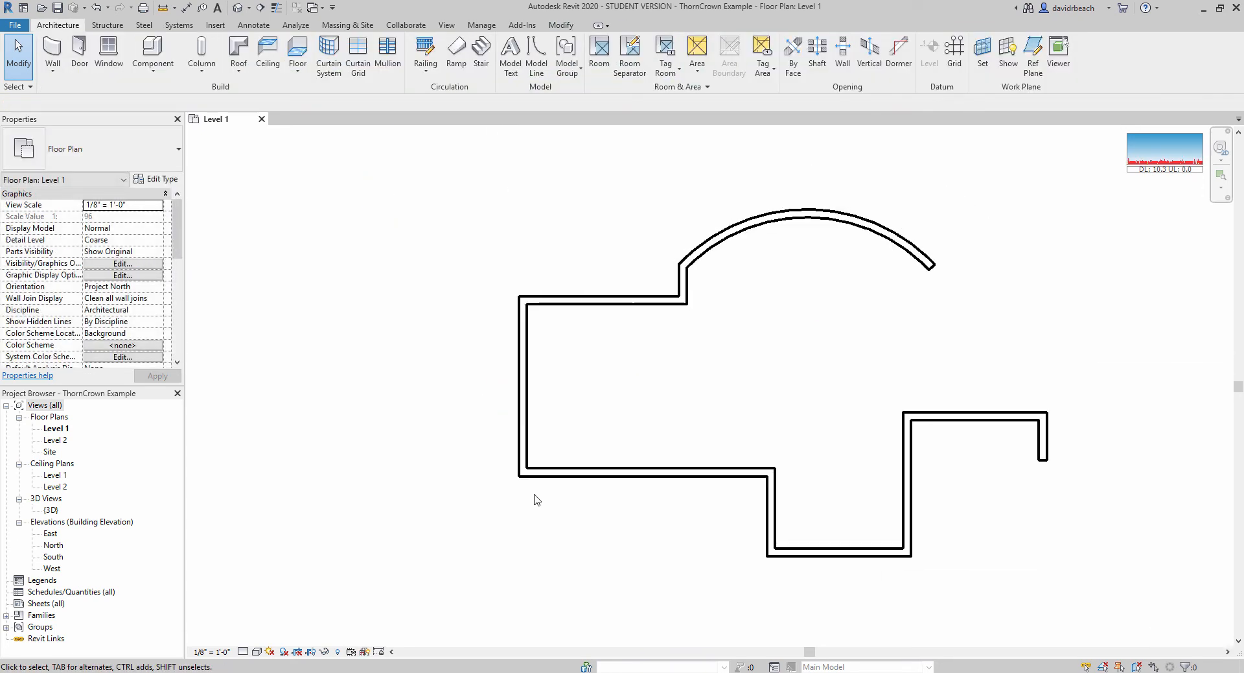
- Undo the manual wall-end adjustments at the corner between the two chains
key(ctrl+z)
key(ctrl+z)
scroll(578, 392, down, 1)
middle_drag(578, 392, 577, 429)
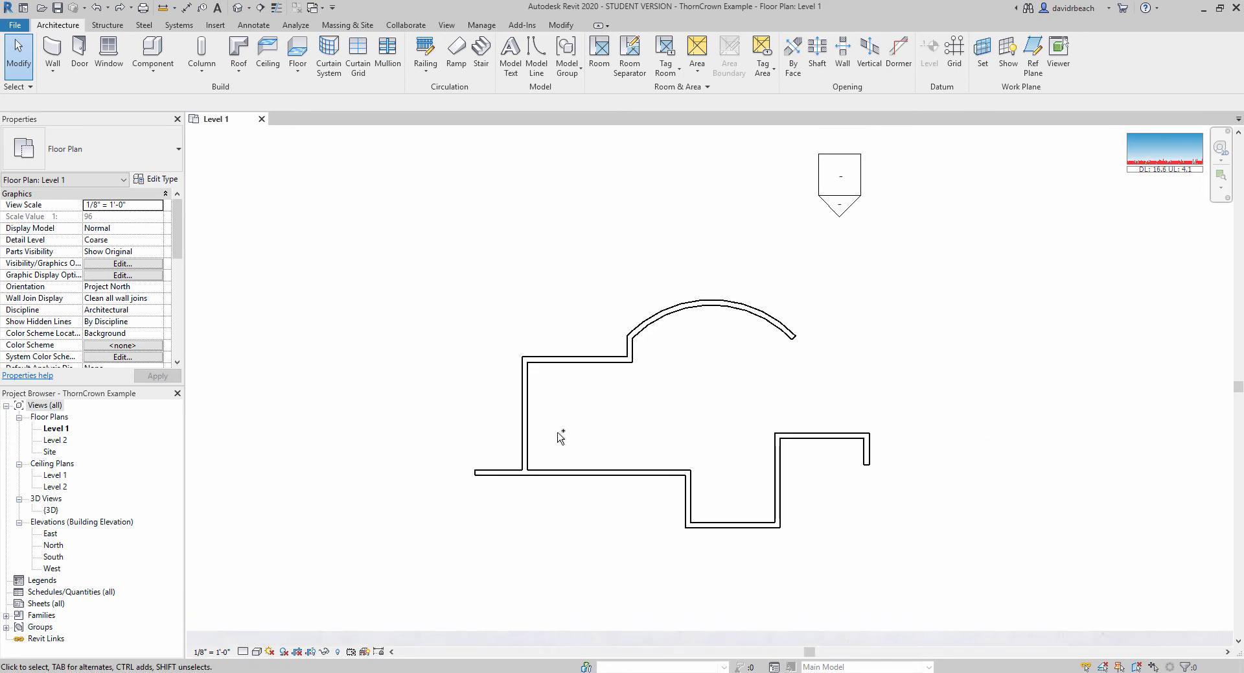
key(ctrl+z)
key(ctrl+z)
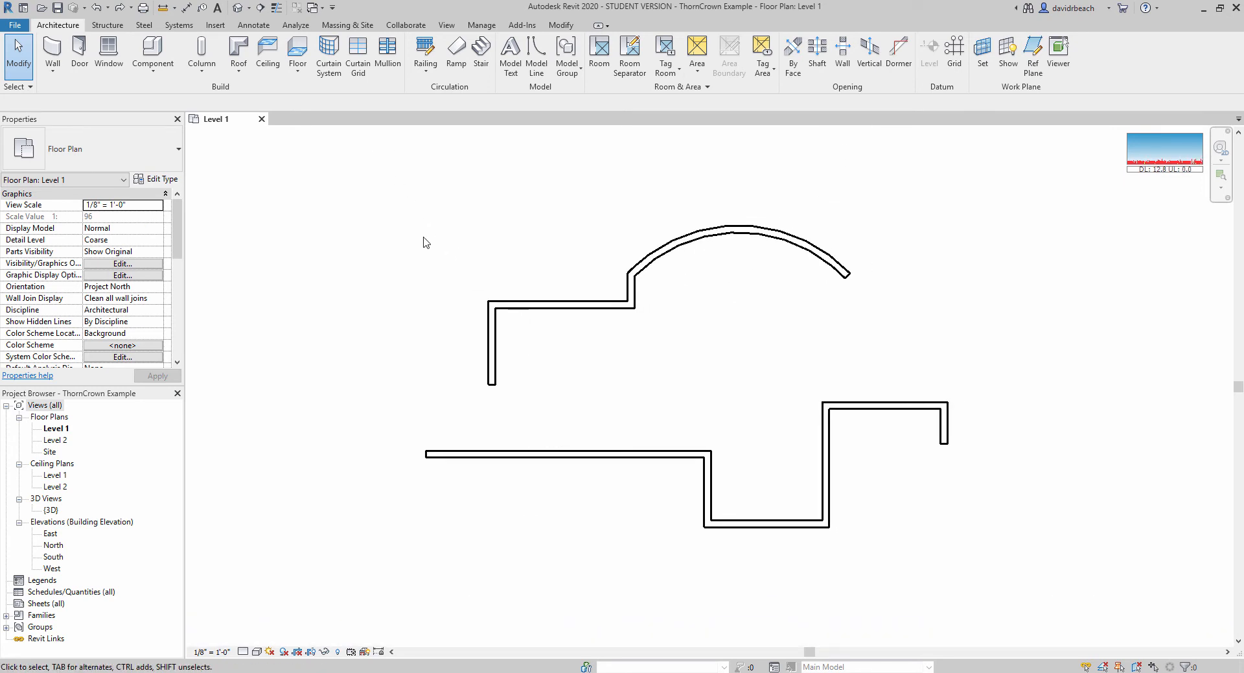
- Use Trim/Extend to Corner to join the first vertical wall with the long horizontal wall, and the arc wall with the raised horizontal wall
click(561, 24)
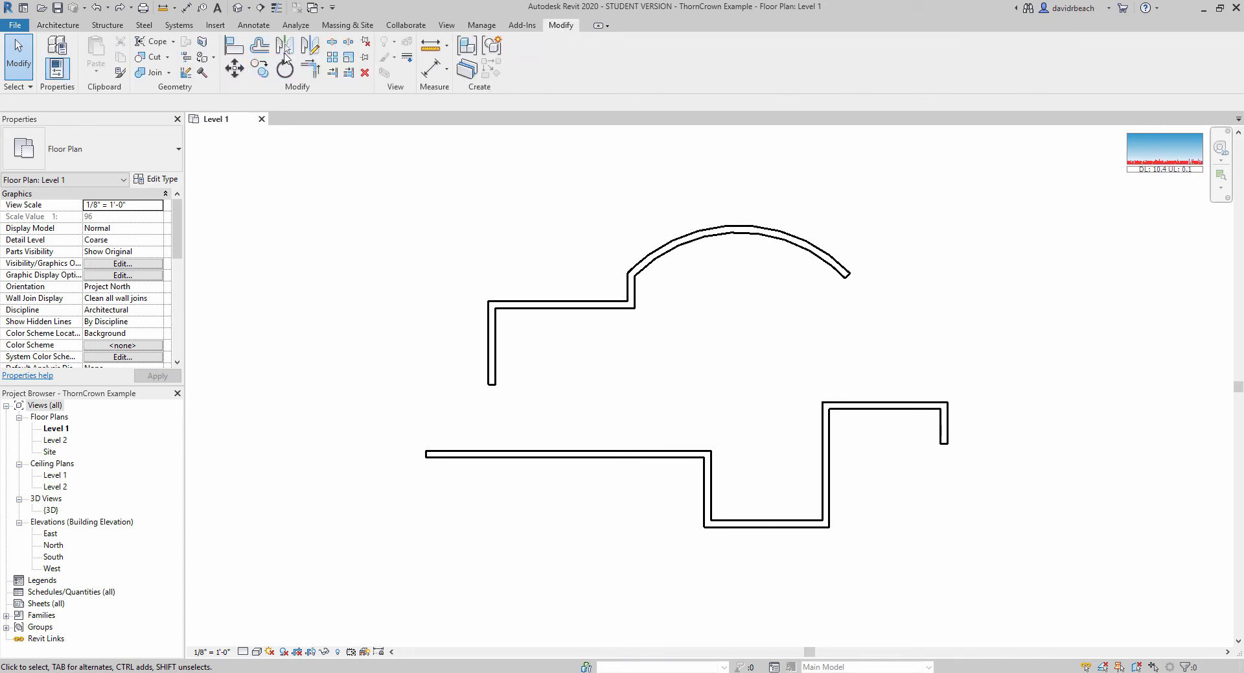
click(310, 67)
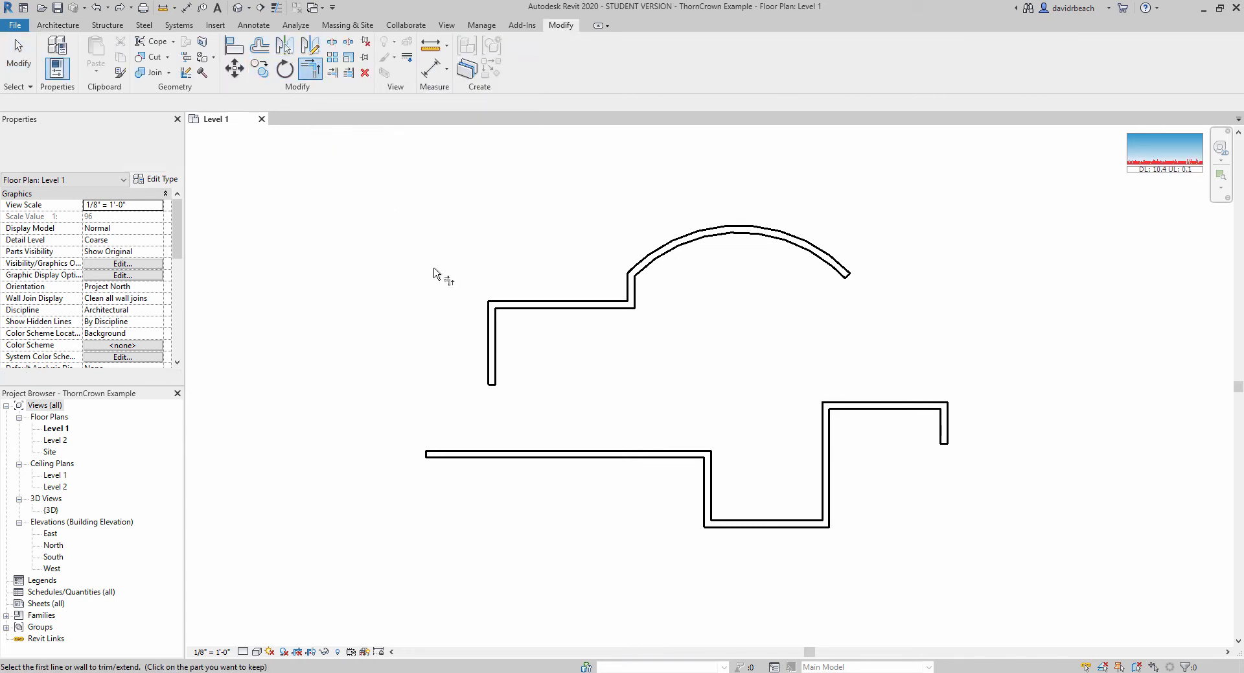
click(580, 456)
click(830, 252)
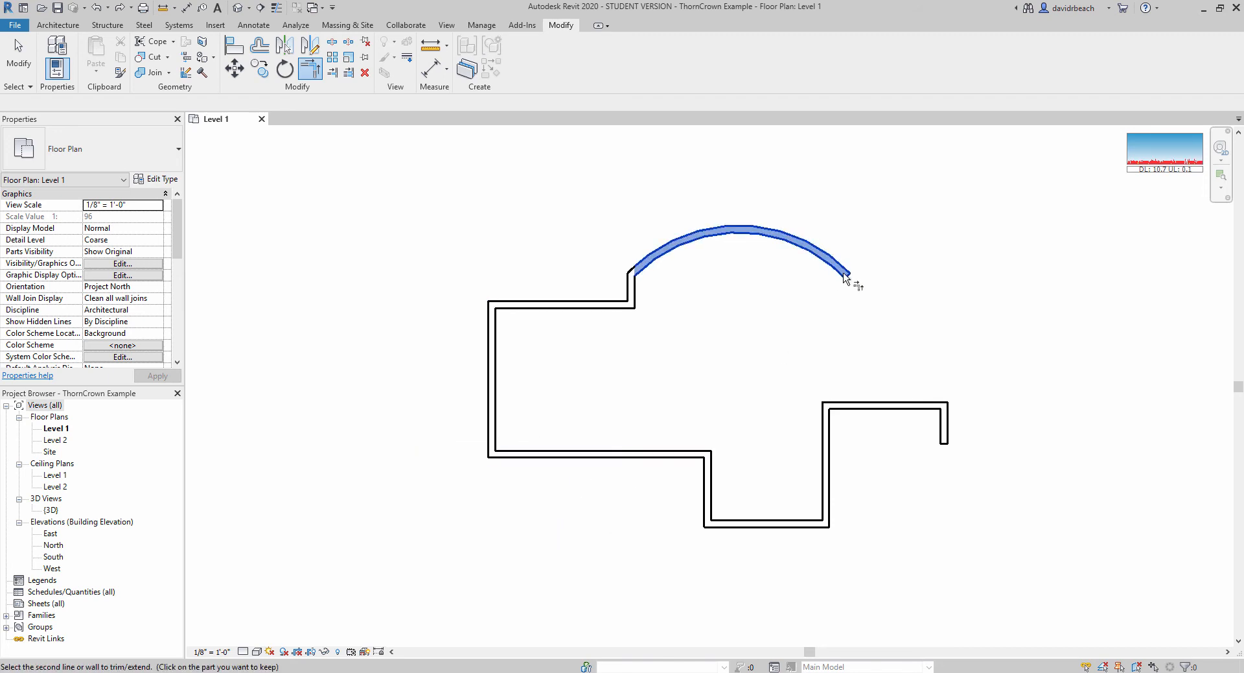
click(869, 408)
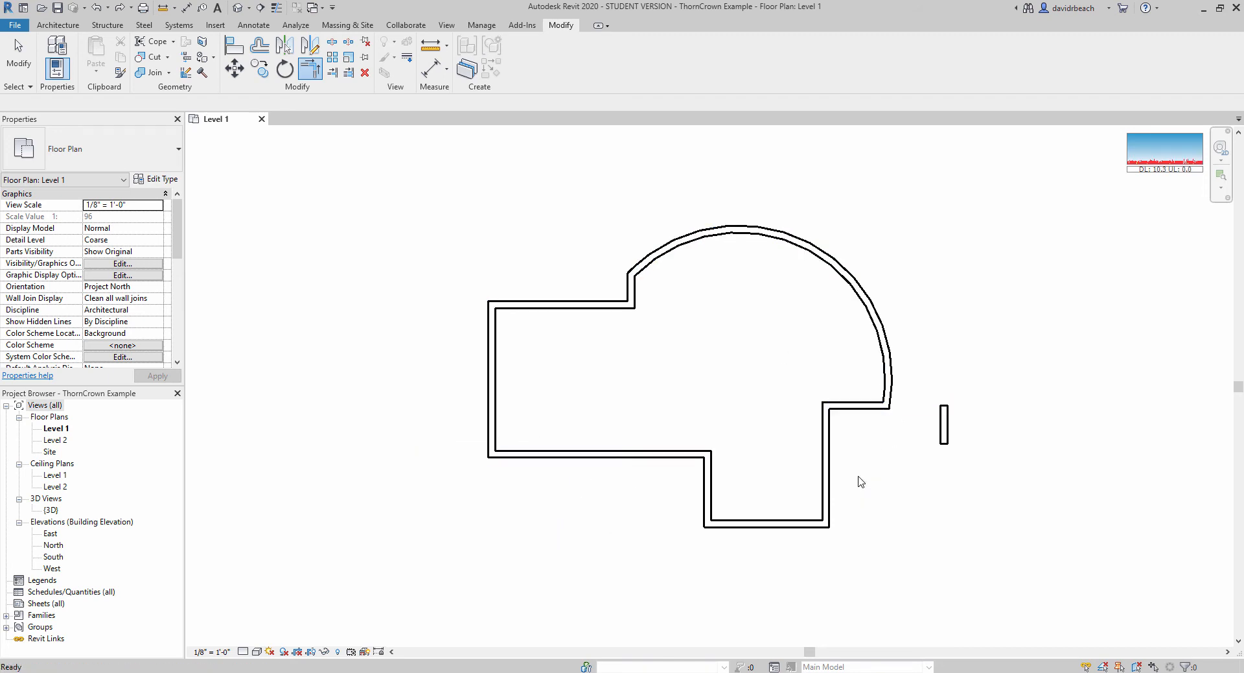
- Delete the leftover short vertical wall outside the closed outline
key(Escape)
click(943, 422)
key(Delete)
scroll(889, 415, down, 1)
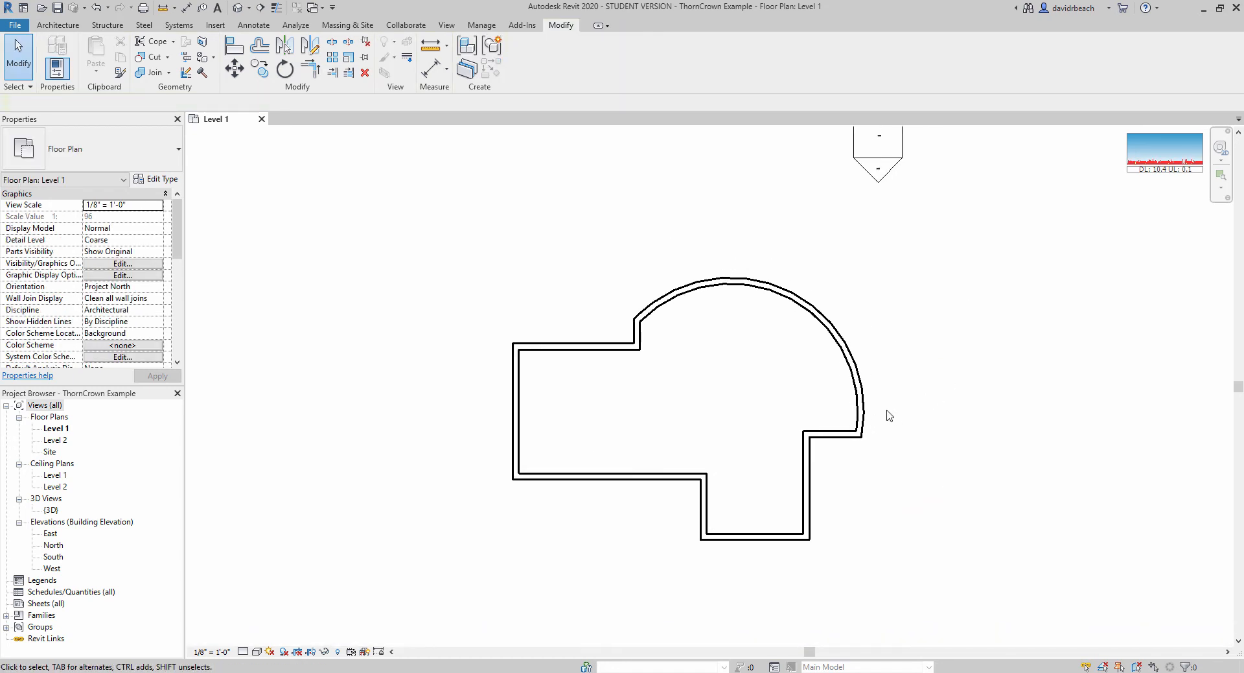
- Open the default 3D view and orbit around the closed wall outline to inspect it
middle_drag(739, 366, 632, 376)
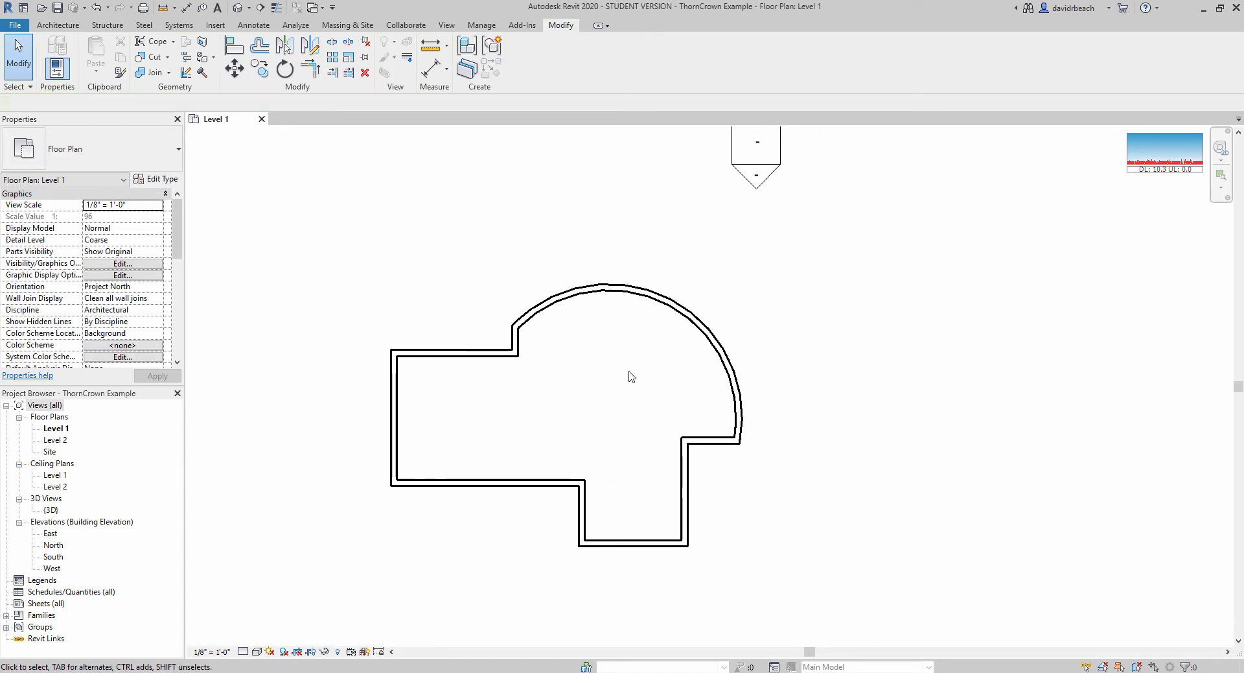
middle_drag(557, 393, 483, 389)
click(56, 24)
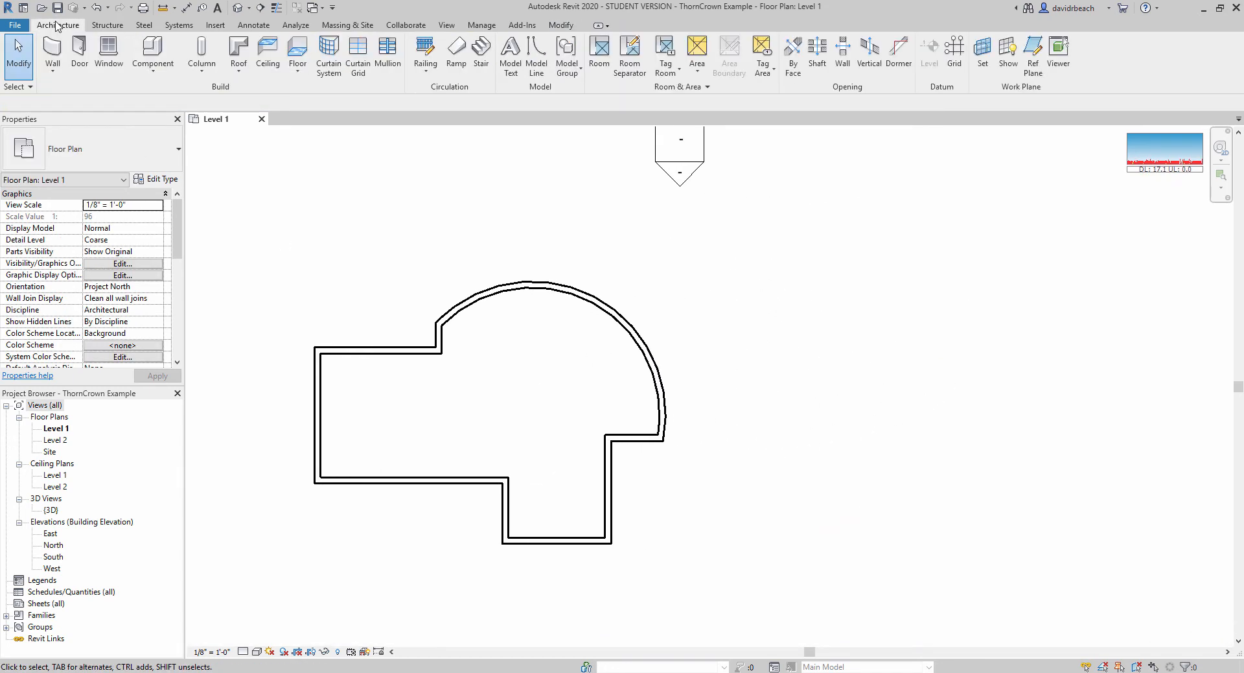
middle_drag(354, 172, 377, 192)
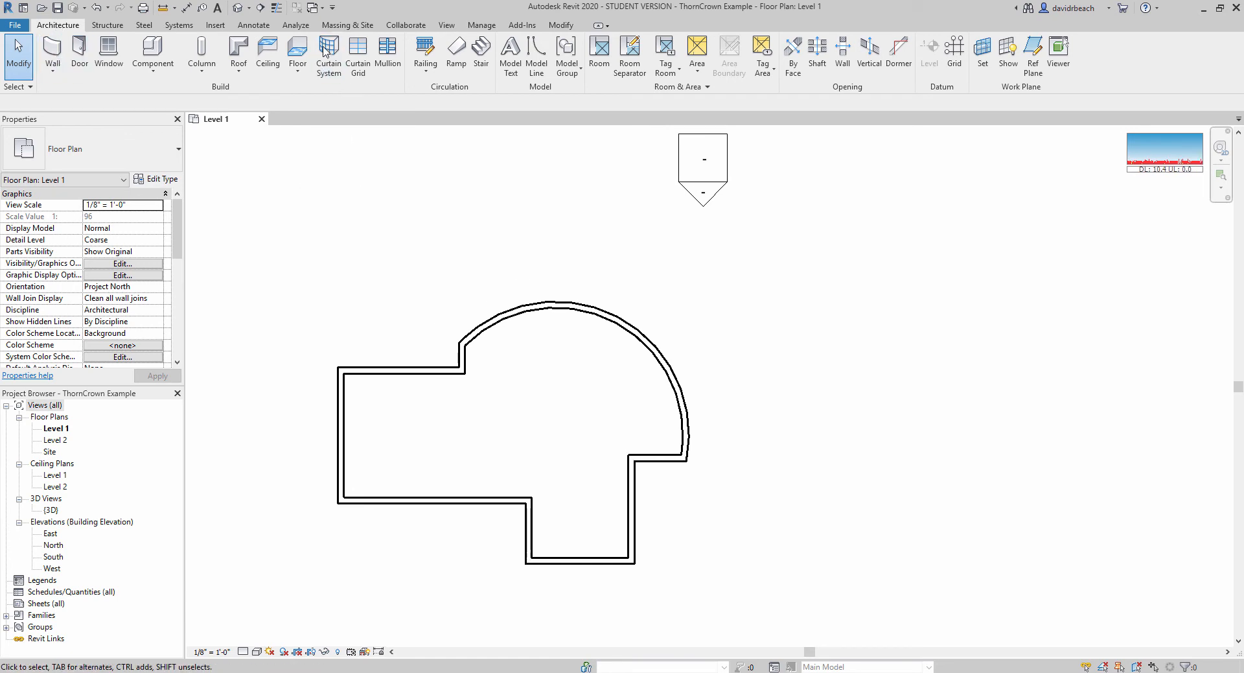
click(241, 10)
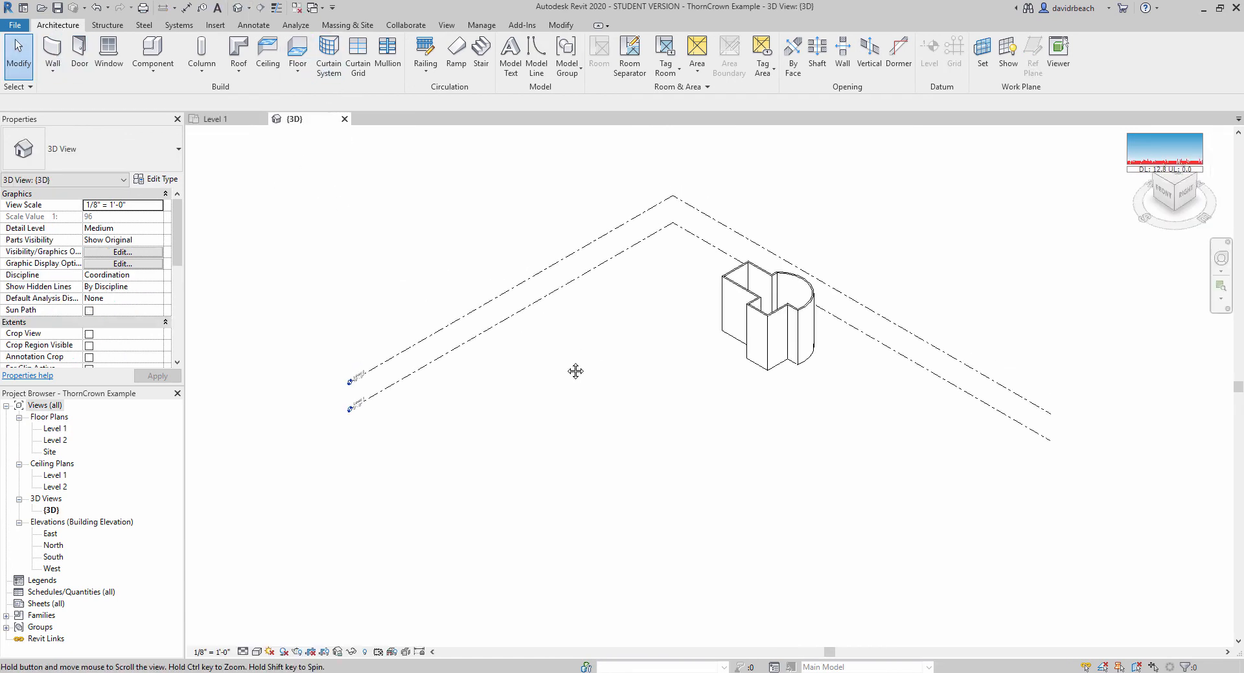
shift+middle_drag(692, 297, 426, 441)
click(554, 400)
click(405, 425)
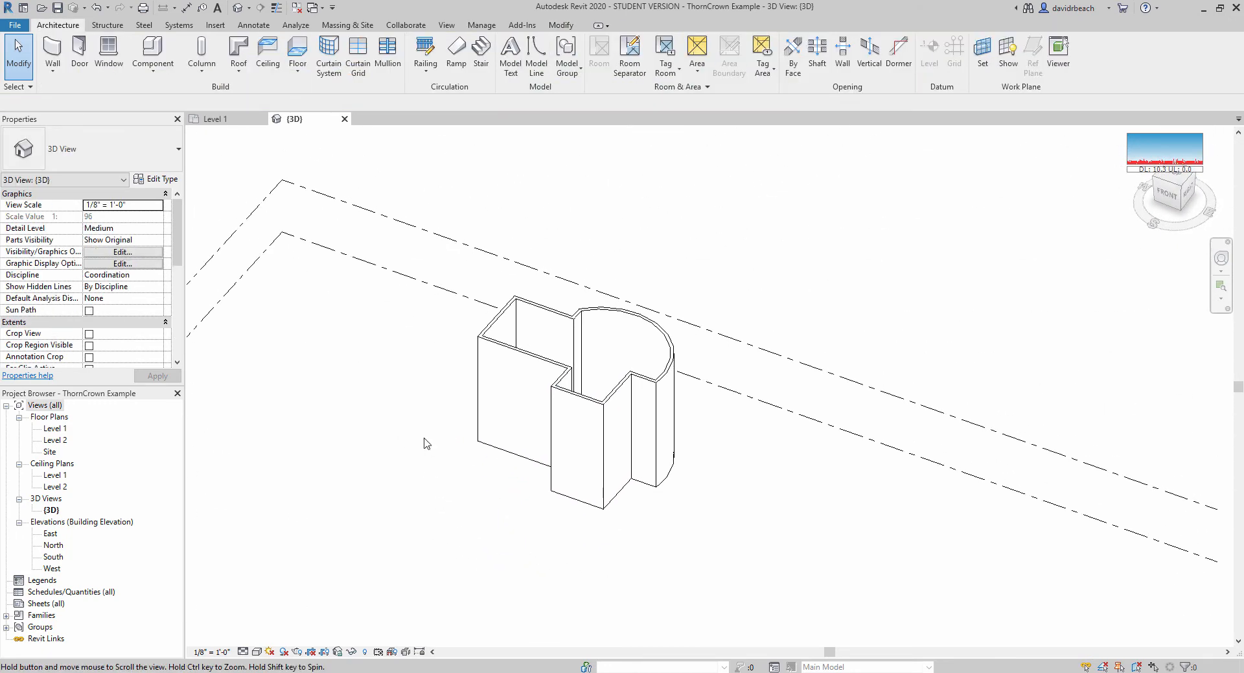
- Select the front projecting wall in 3D to check its base and top constraints and height, and clear the selection
click(572, 414)
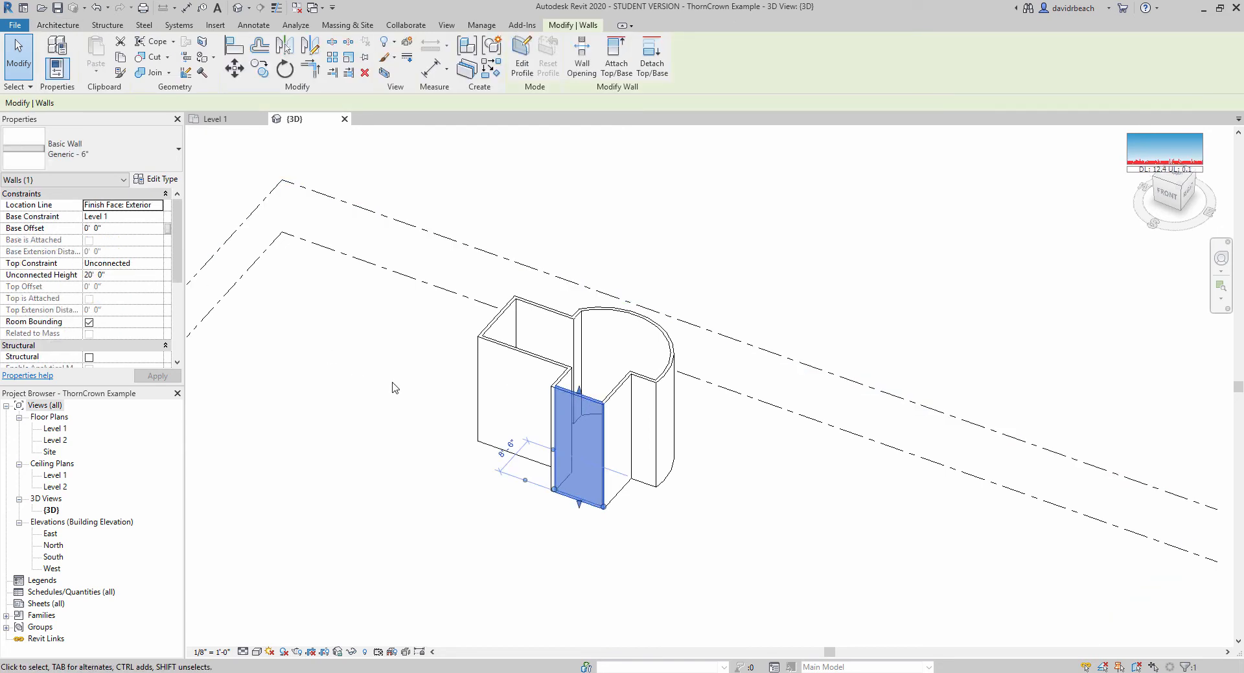
click(374, 390)
middle_drag(405, 411, 441, 422)
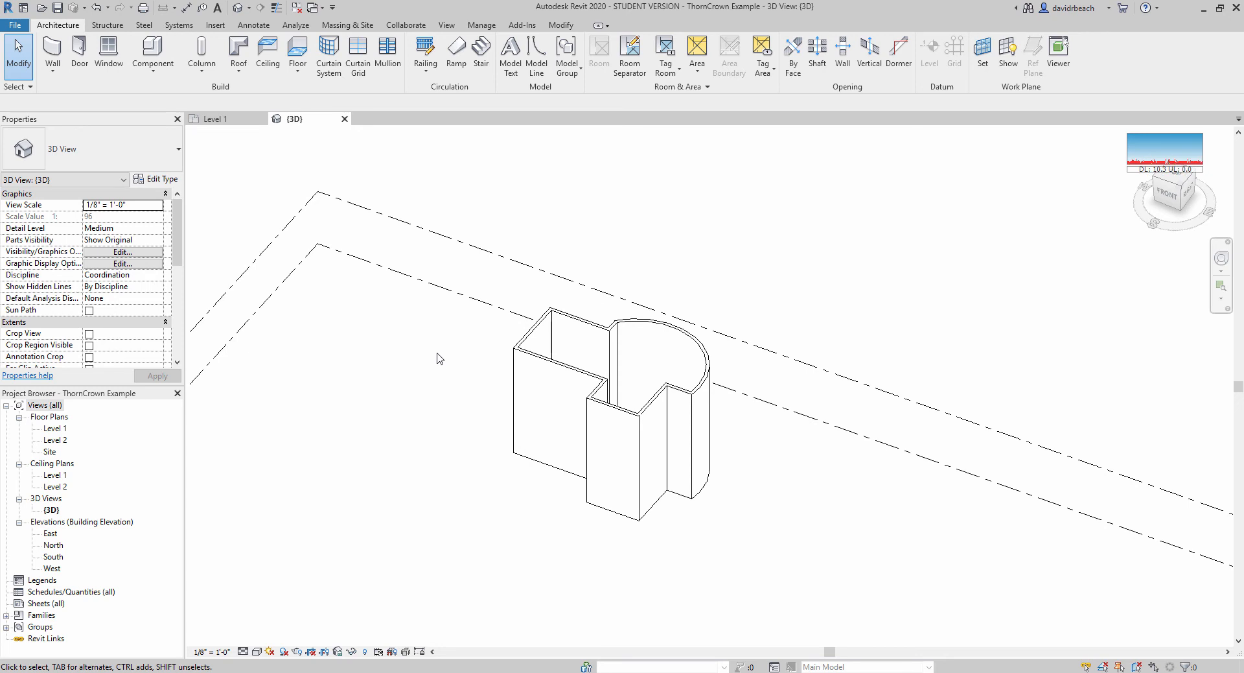
middle_drag(397, 389, 415, 398)
- Open the East elevation and select the Level 2 line to compare it with the wall height
double_click(50, 533)
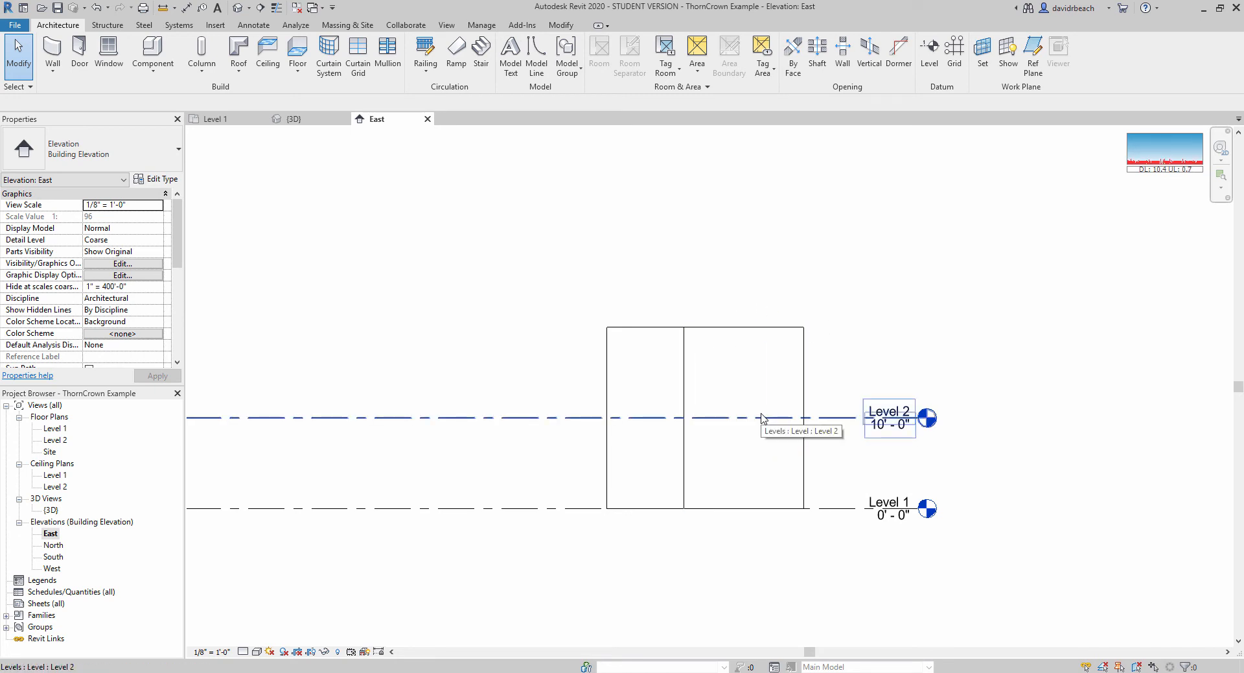
middle_drag(673, 275, 634, 295)
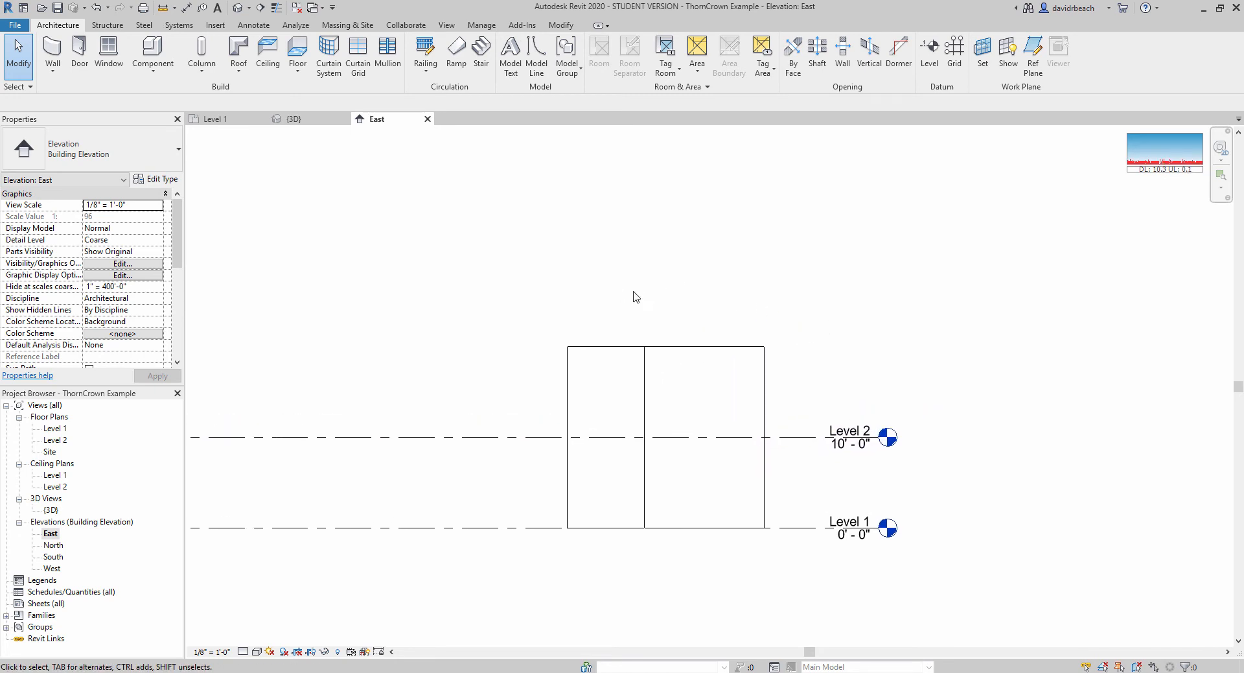
click(802, 433)
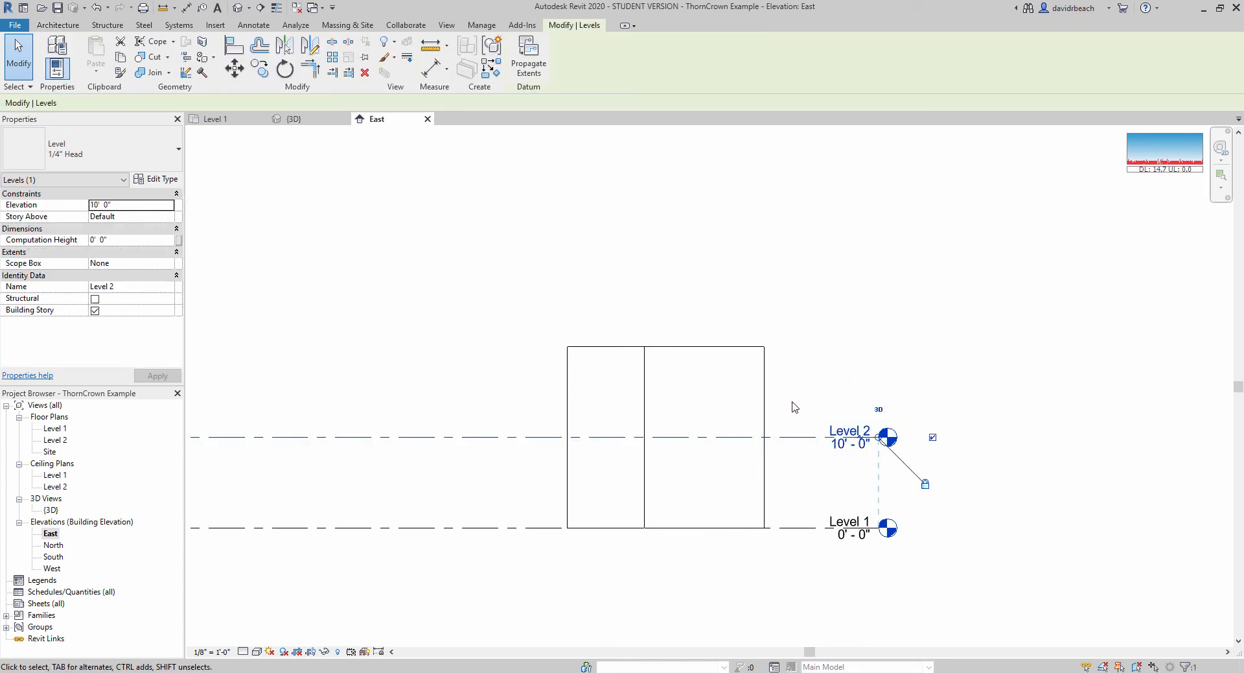
- Copy the Level 2 line upward by the spacing between Levels 1 and 2, creating a third level at 20' - 0"
middle_drag(818, 376, 753, 371)
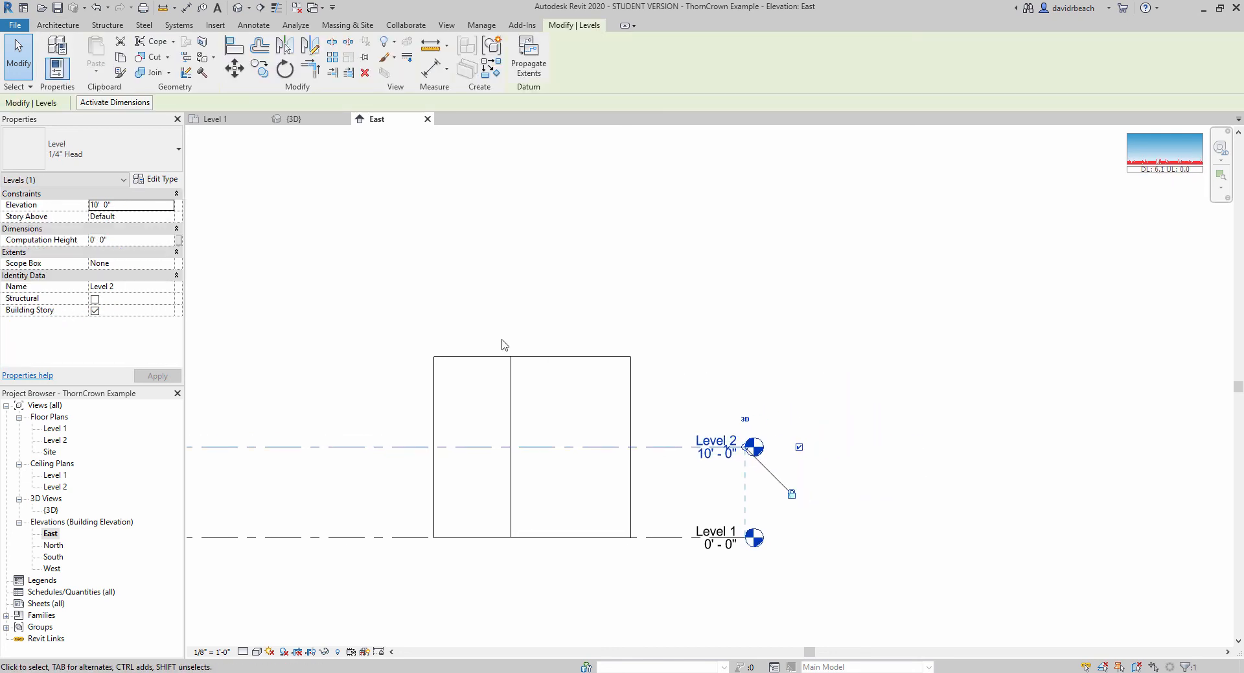
click(259, 69)
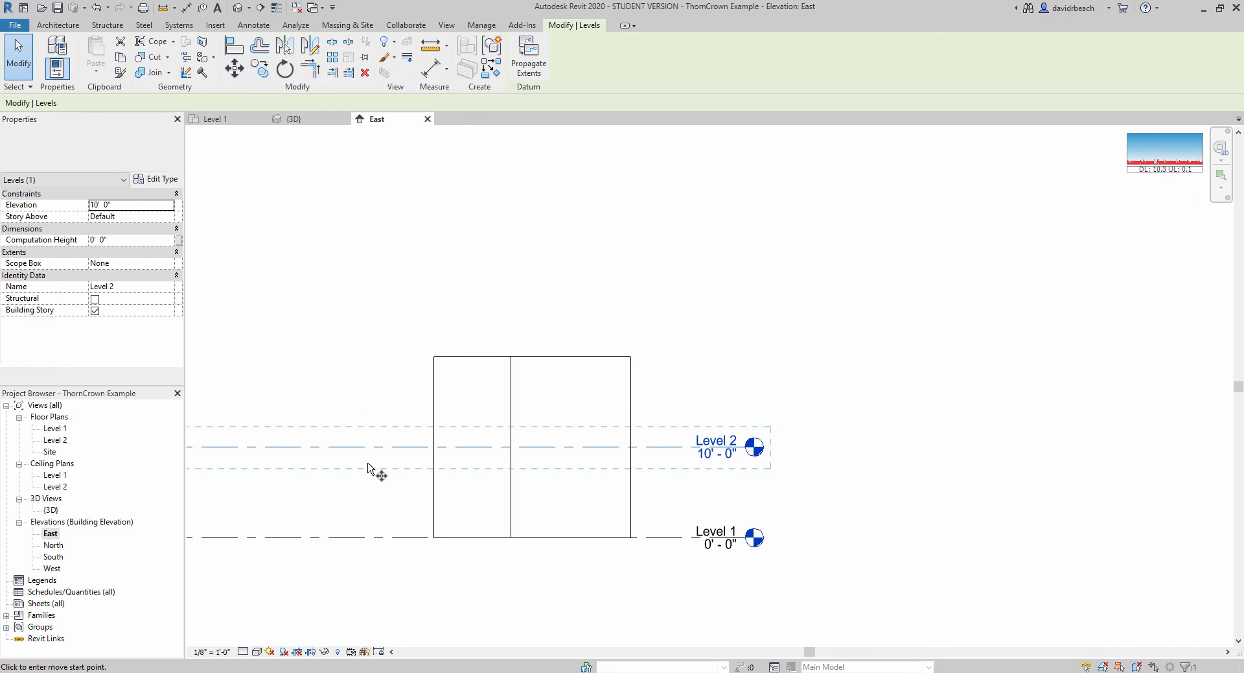
click(346, 537)
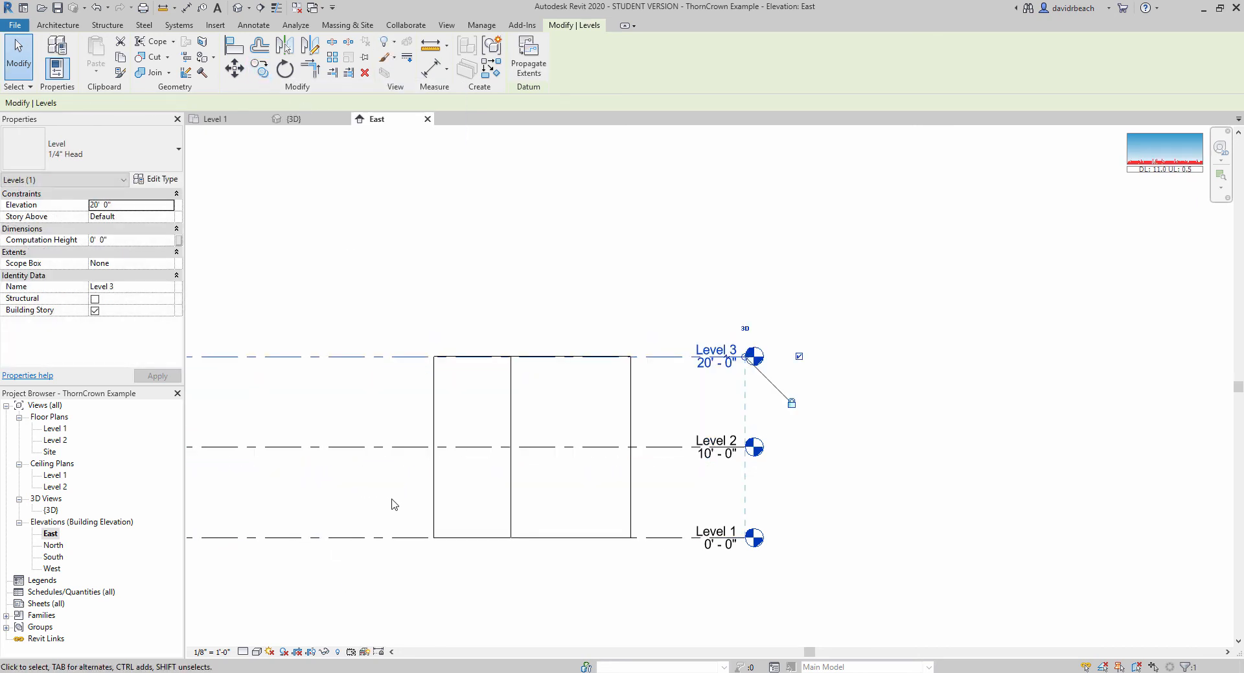
click(413, 500)
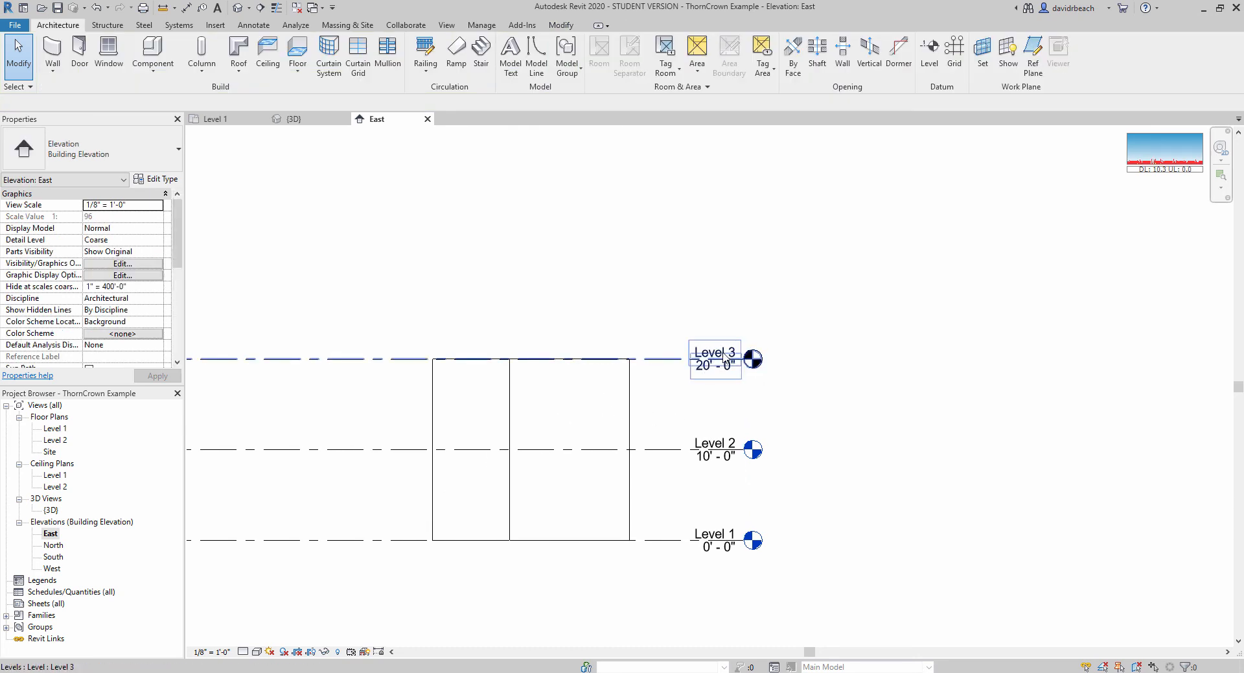
- Try setting the base constraint of all the walls to Level 2, and undo that change
scroll(654, 427, up, 2)
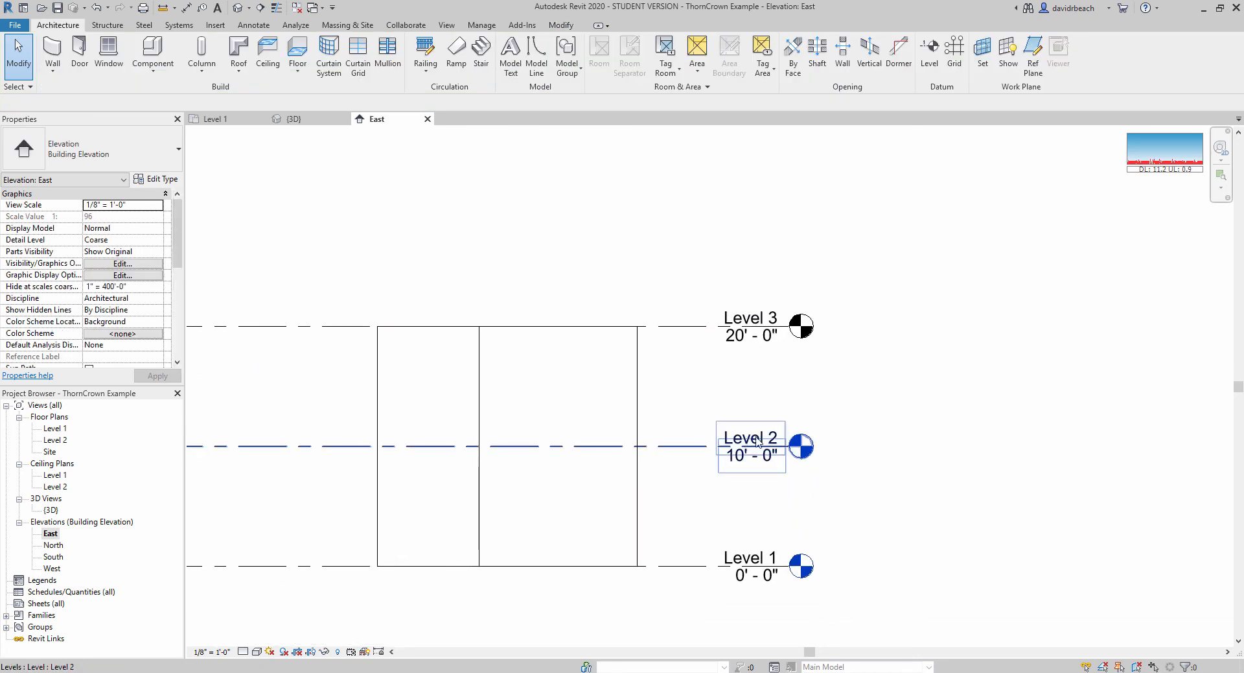
middle_drag(656, 428, 742, 419)
middle_drag(811, 387, 844, 386)
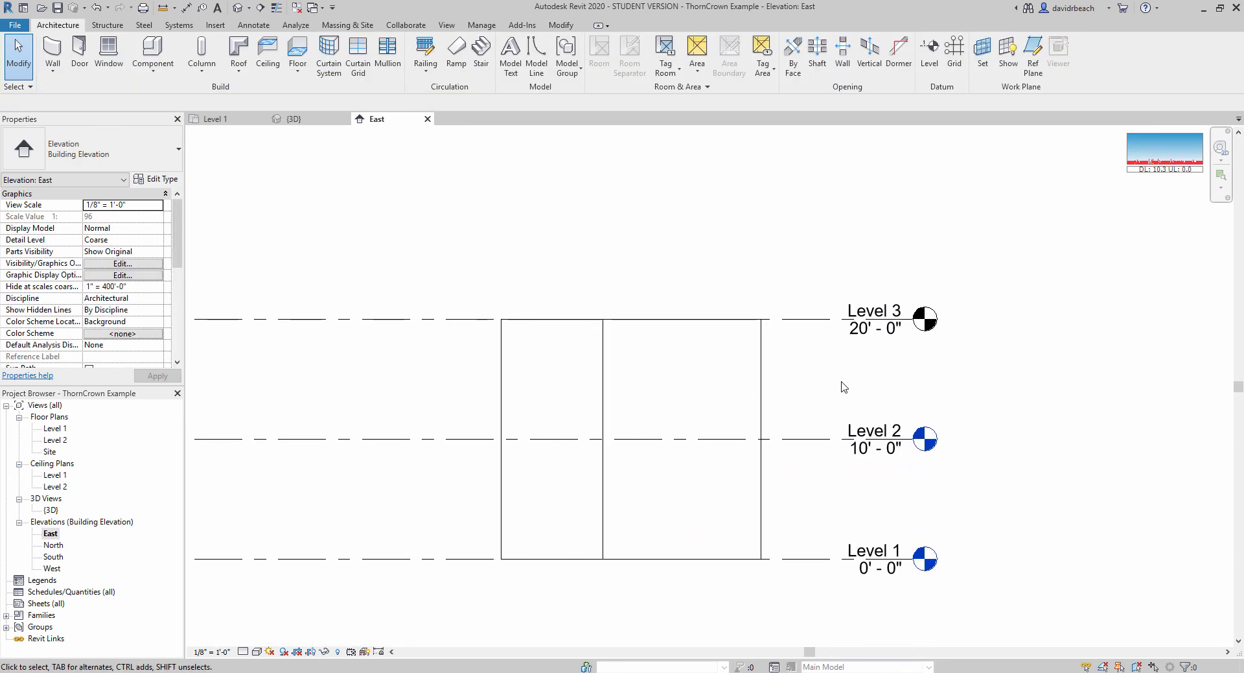
drag(834, 383, 439, 367)
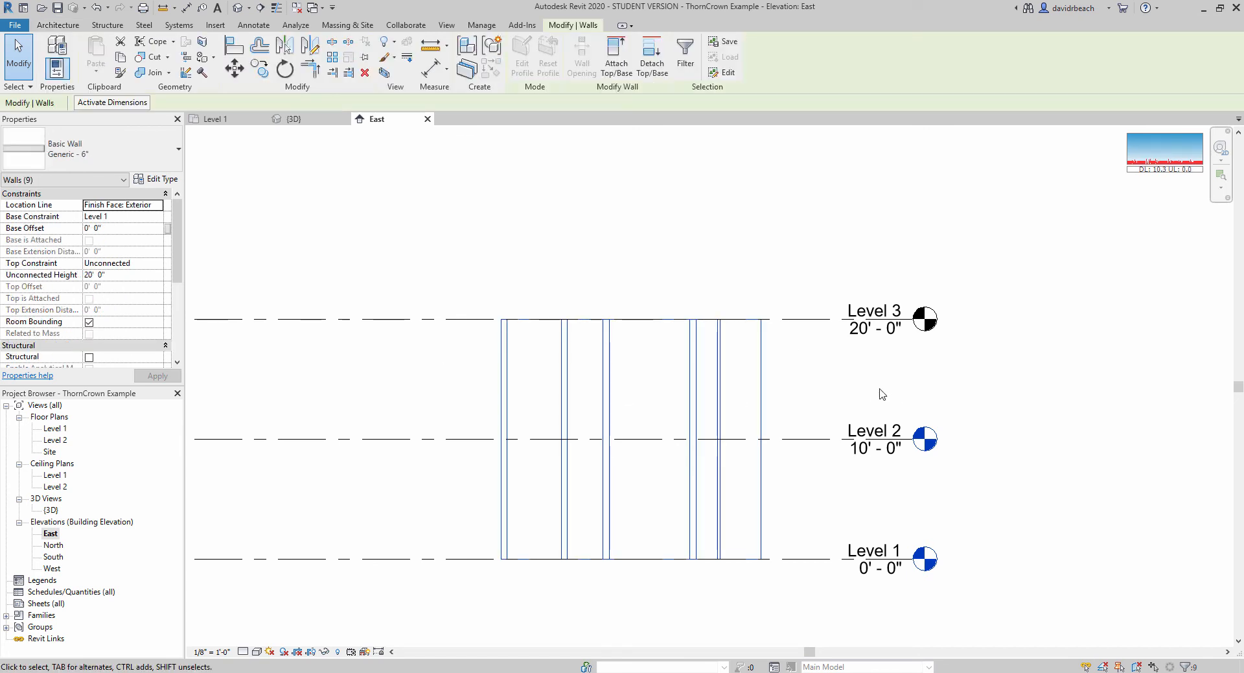
drag(854, 374, 350, 340)
click(157, 217)
click(107, 238)
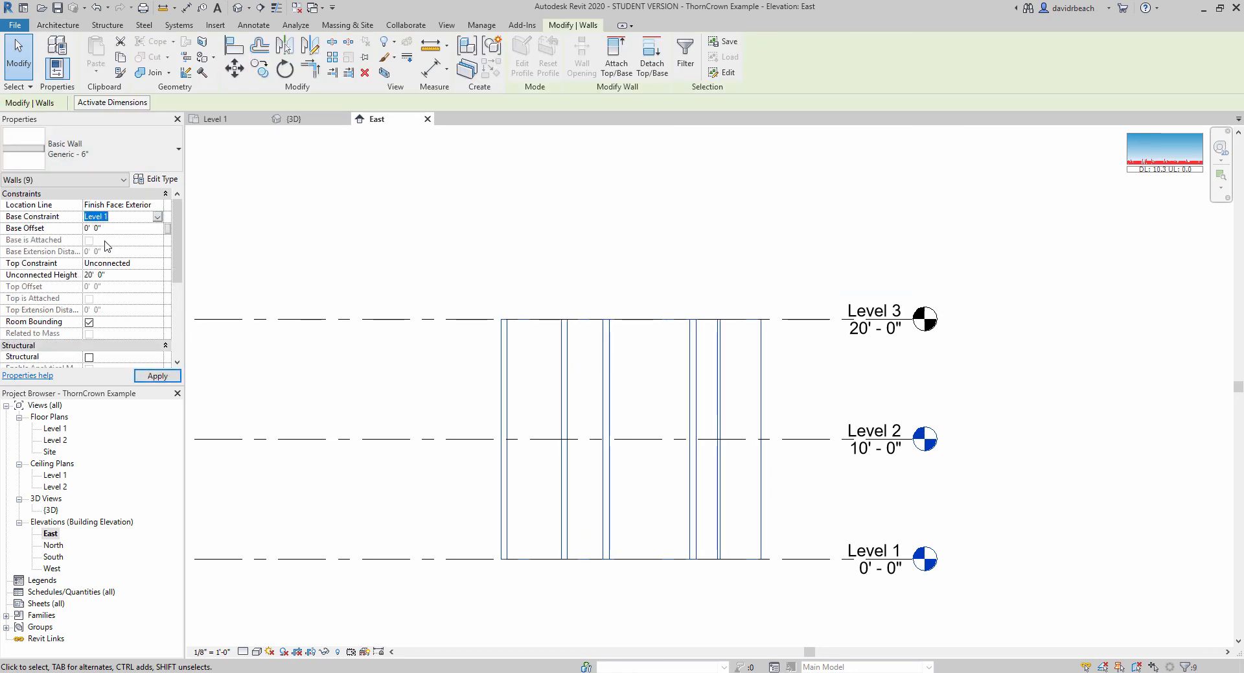
click(482, 217)
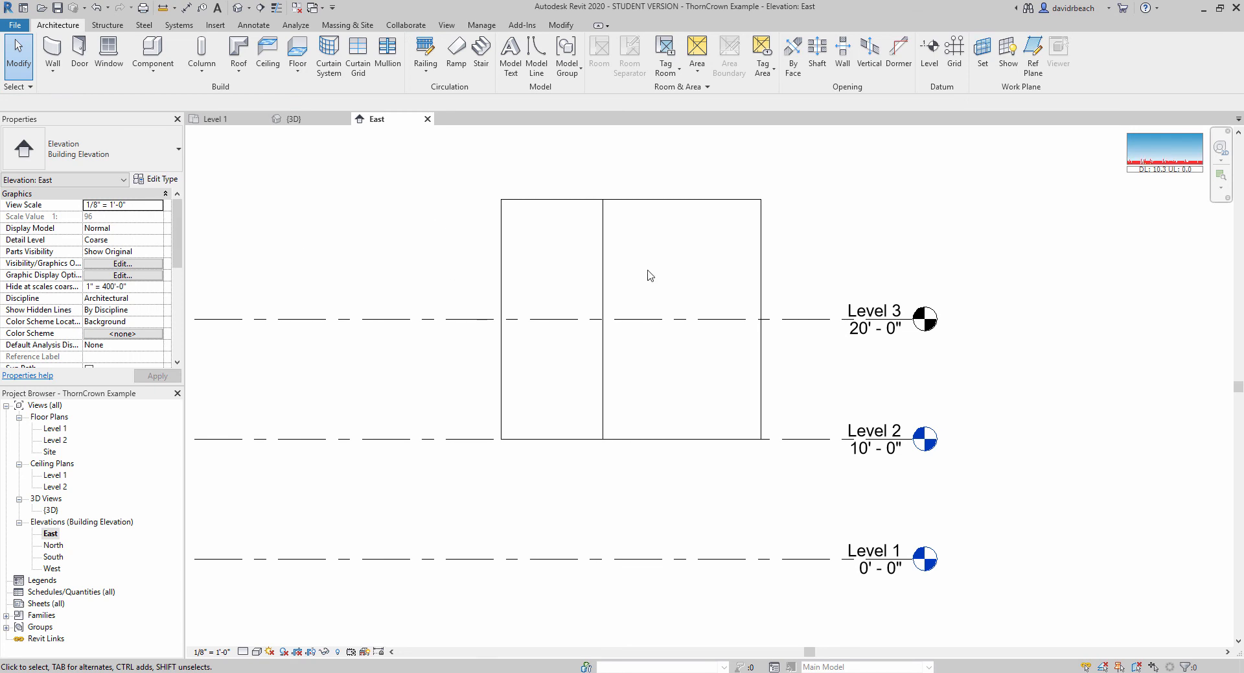
key(ctrl+z)
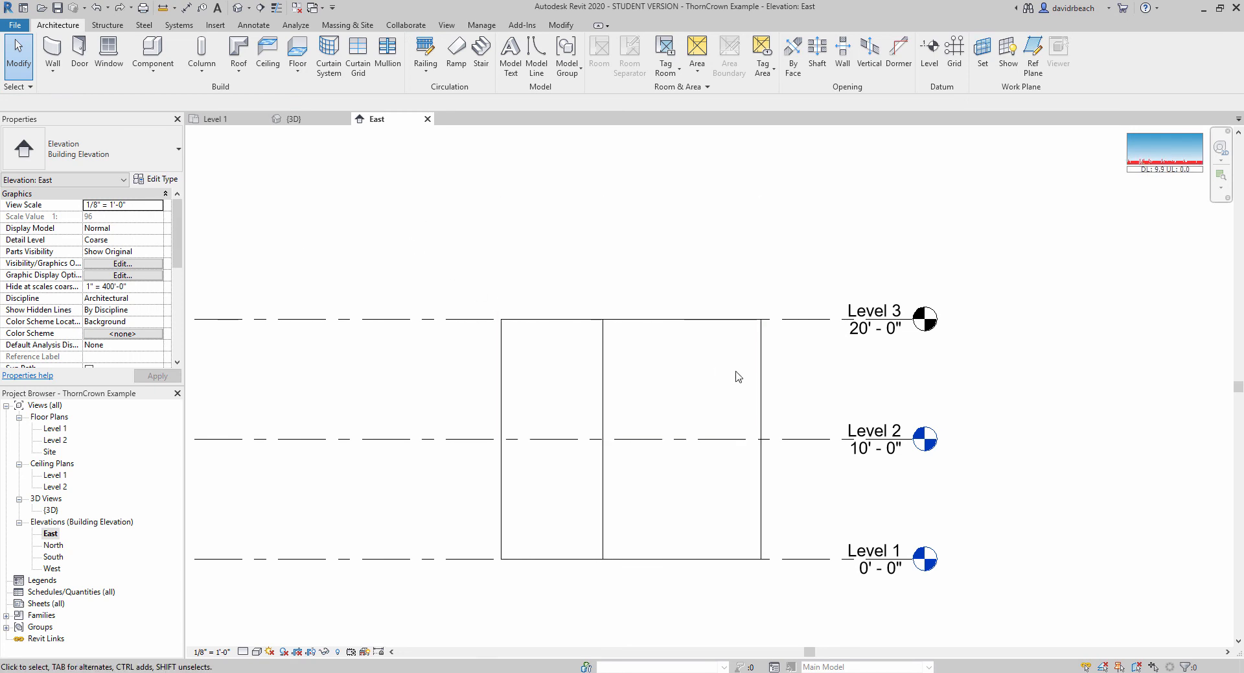
- Select all the walls in the elevation and set their top constraint to Up to level: Level 2
drag(878, 389, 447, 381)
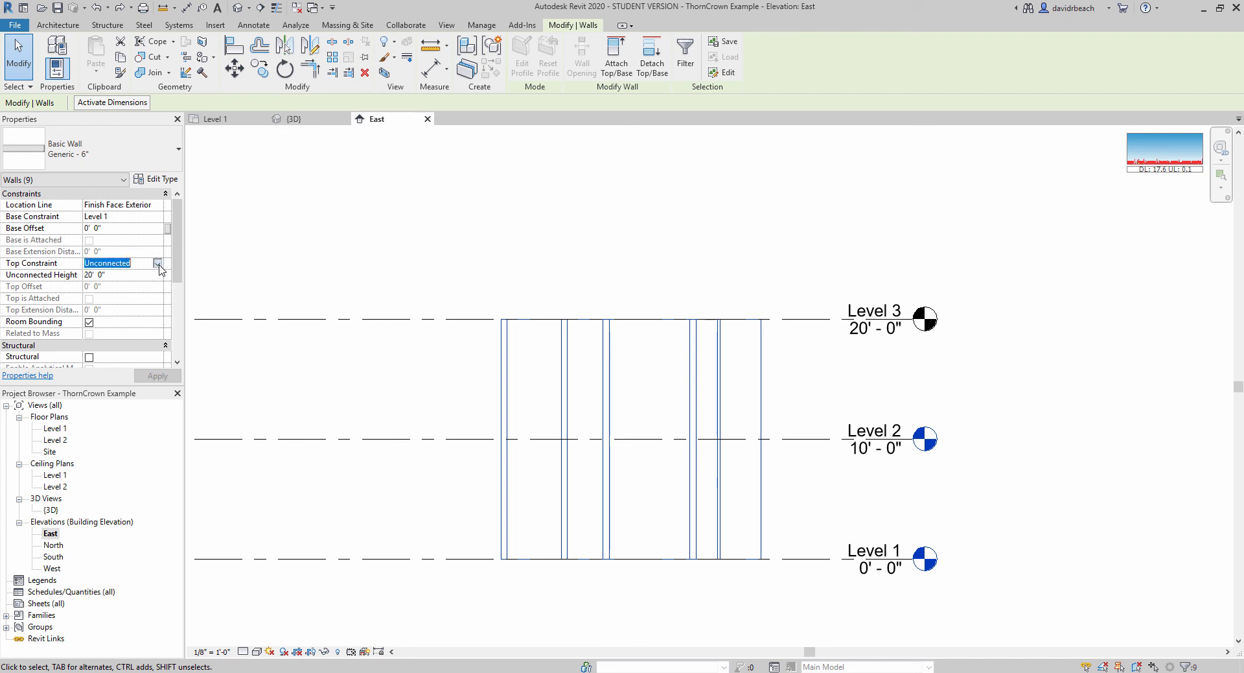
click(157, 263)
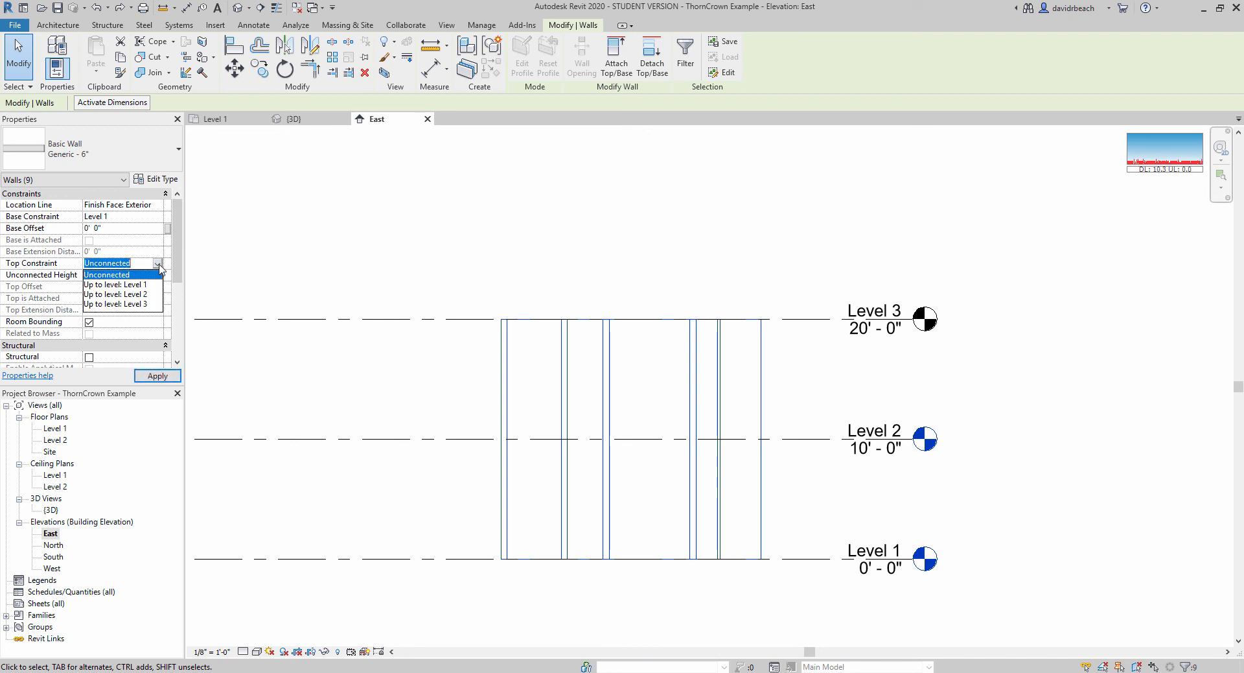
click(143, 294)
click(494, 220)
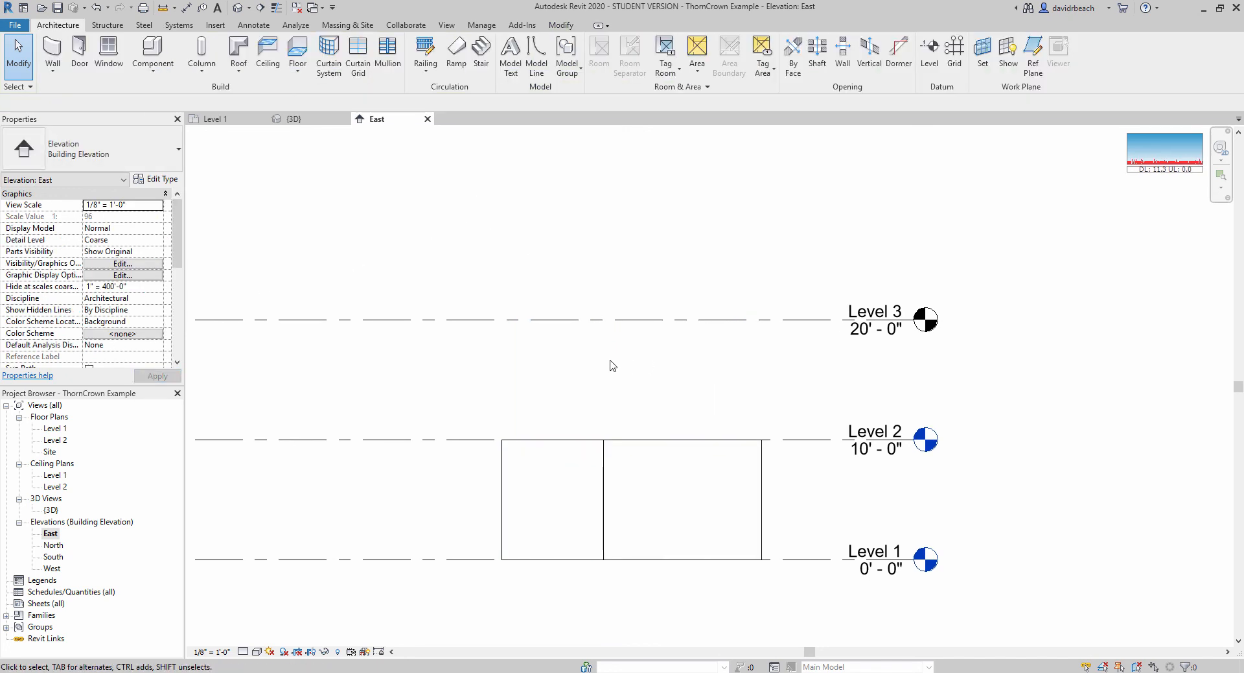
- Set the elevation of Level 2 to 12' - 0" and clear the selection
click(444, 440)
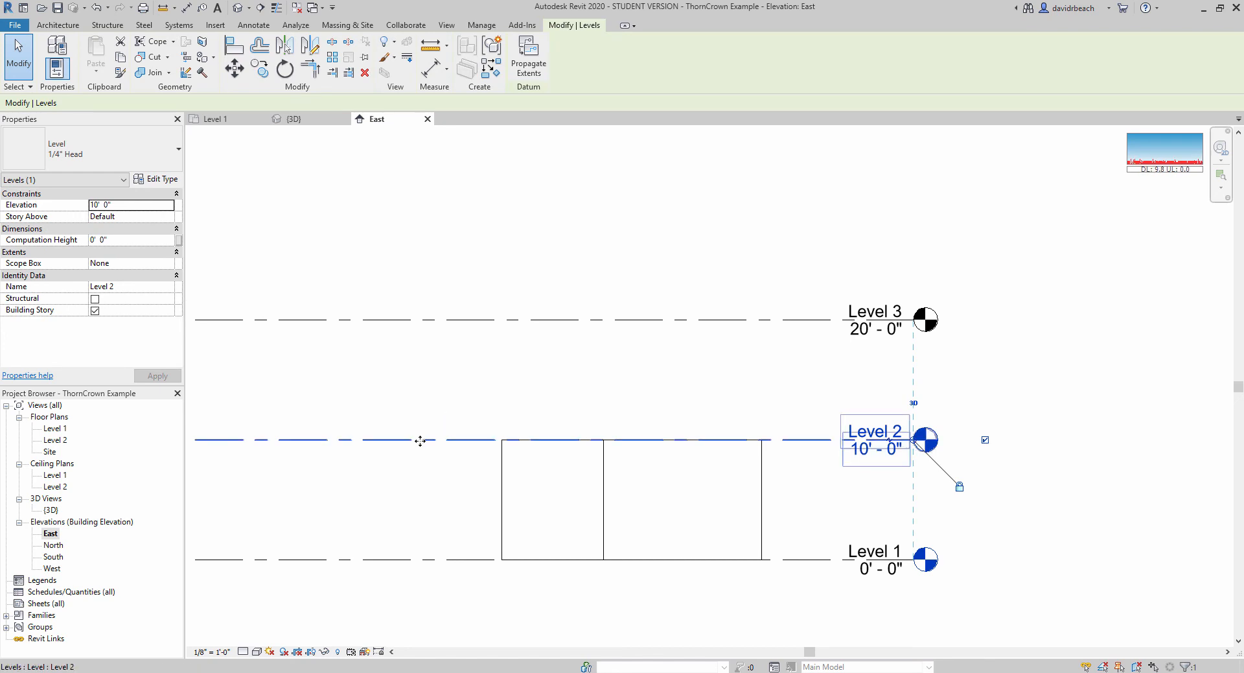
click(871, 450)
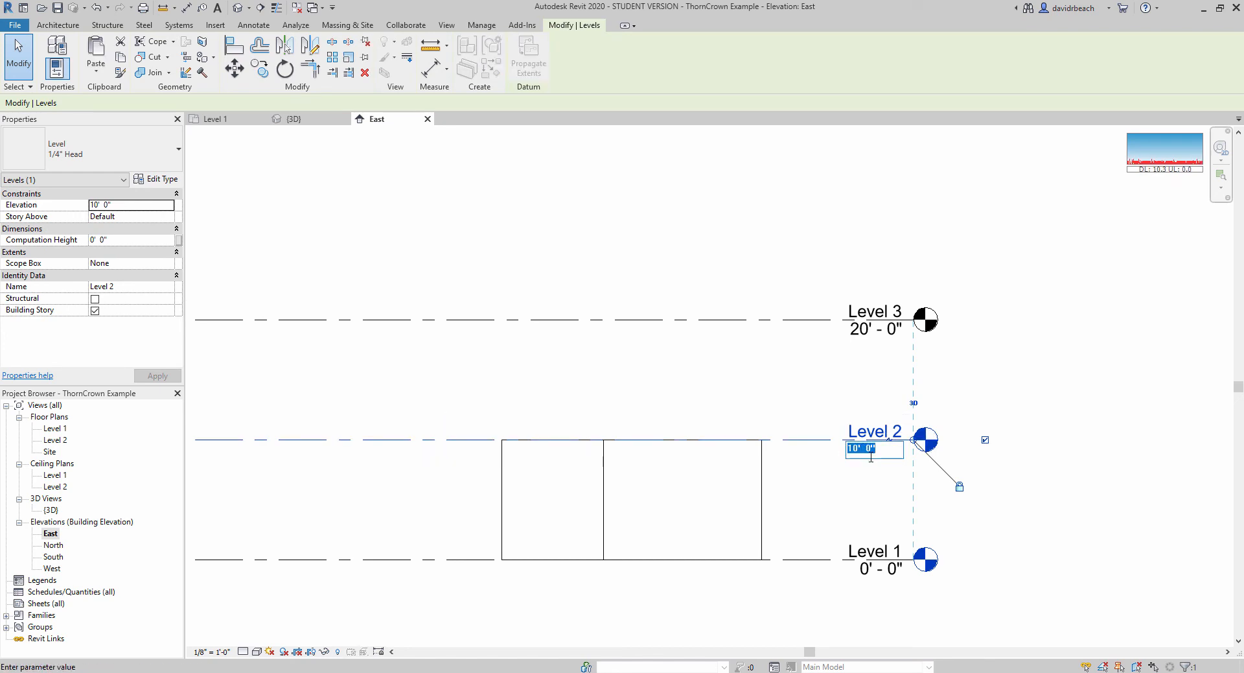
text(12)
key(Return)
click(806, 478)
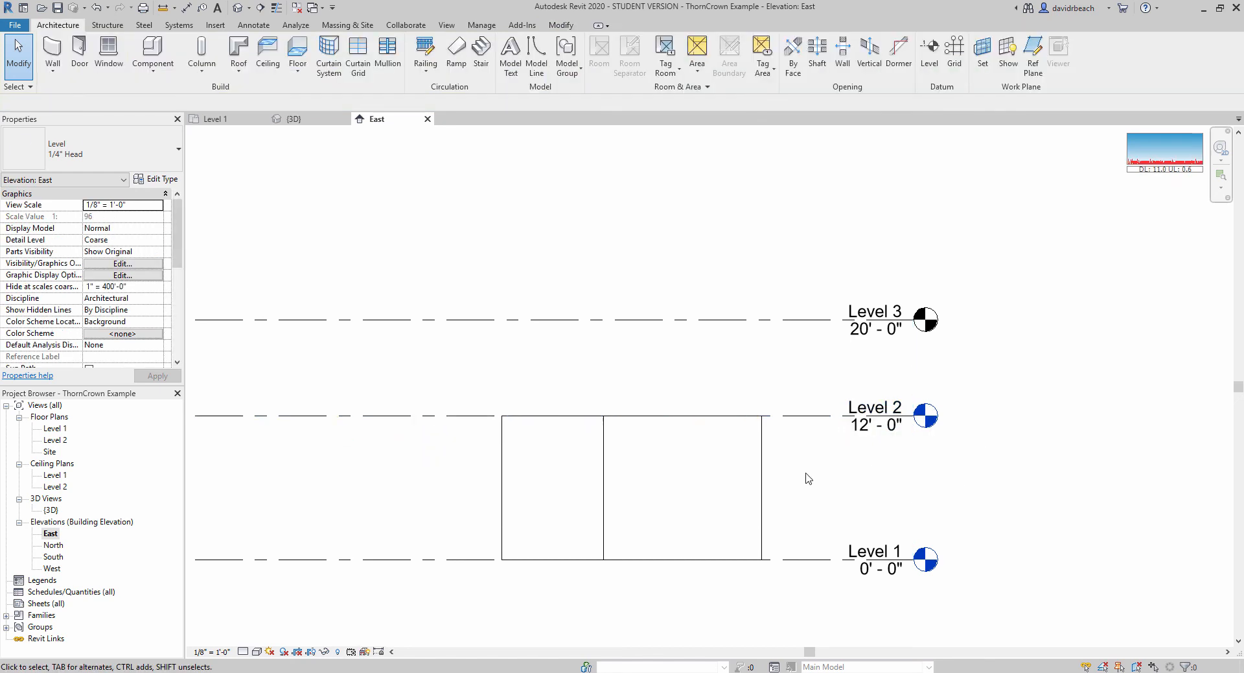
- Set the elevation of Level 3 to 24' - 0" and clear the selection
scroll(804, 480, up, 2)
scroll(803, 479, down, 1)
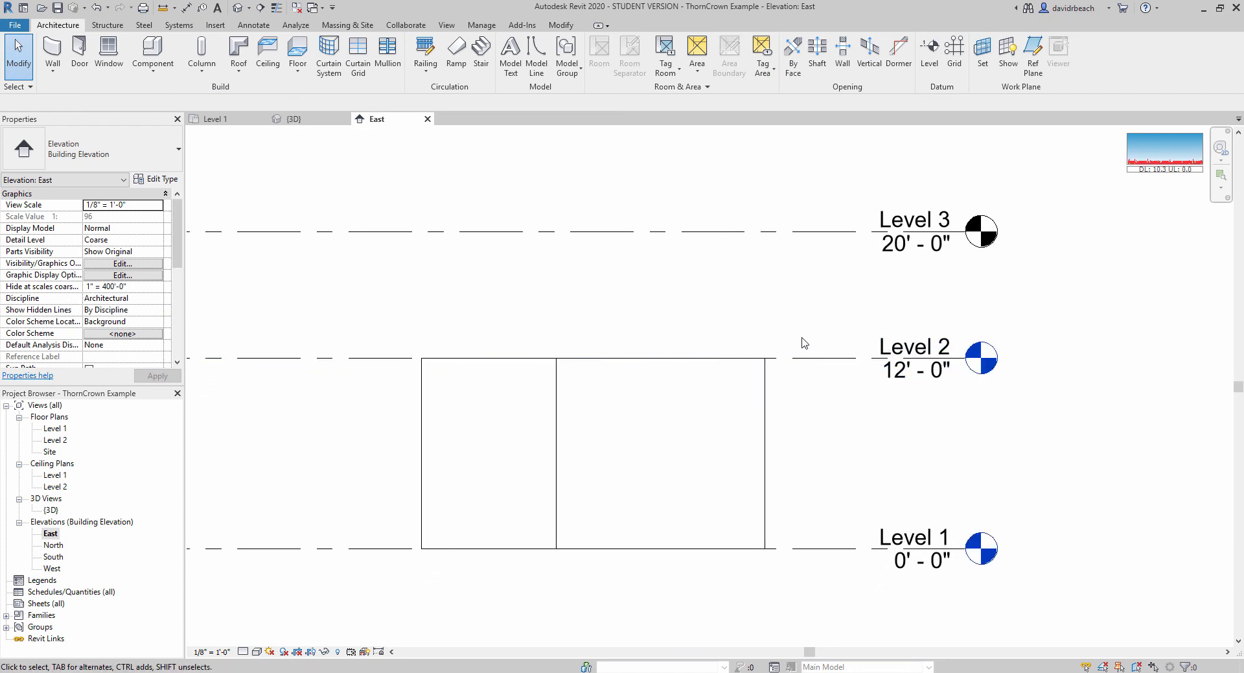
middle_drag(793, 309, 790, 337)
click(897, 275)
click(899, 277)
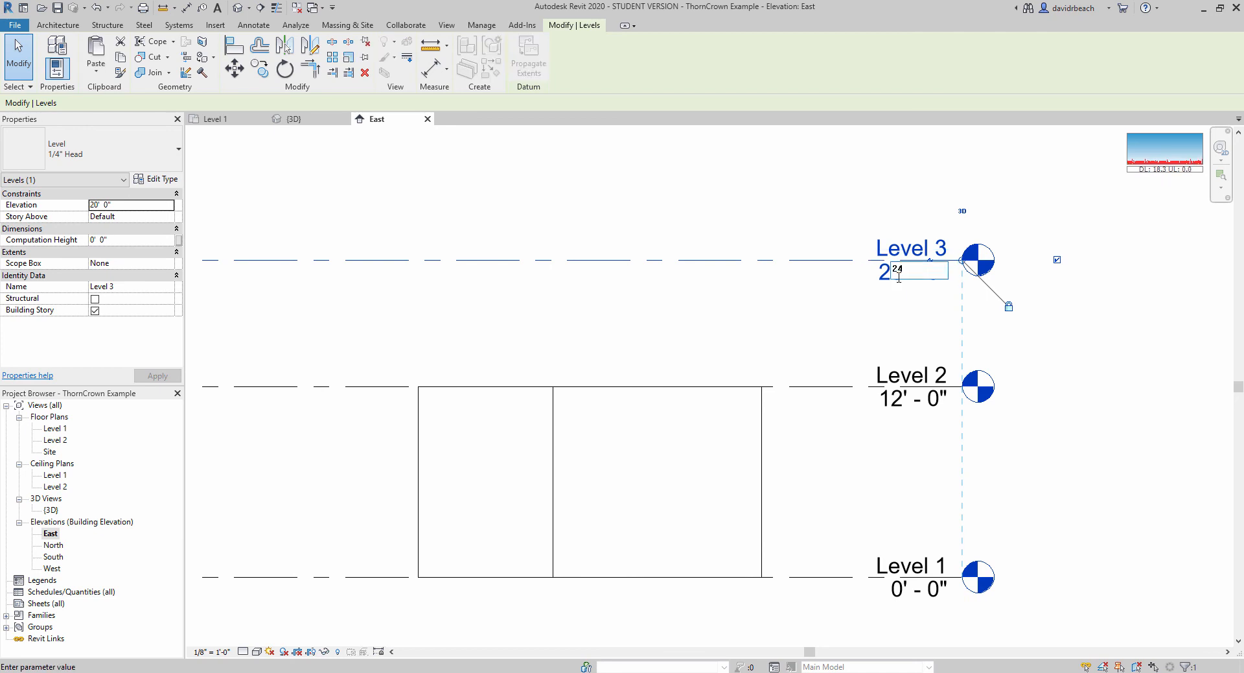
text(24)
key(Return)
click(849, 281)
- Set the top constraint of all the walls to Up to level: Level 3 and inspect them in the default 3D view
scroll(821, 283, down, 3)
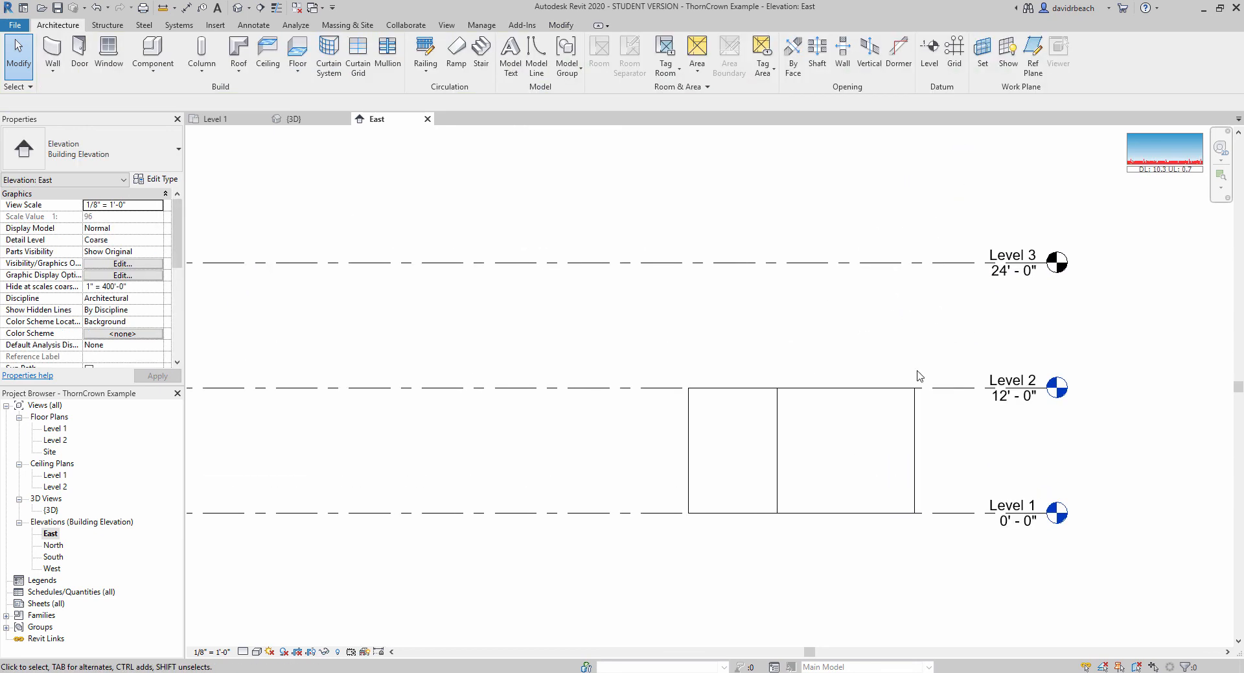
middle_drag(657, 375, 685, 400)
drag(889, 471, 571, 486)
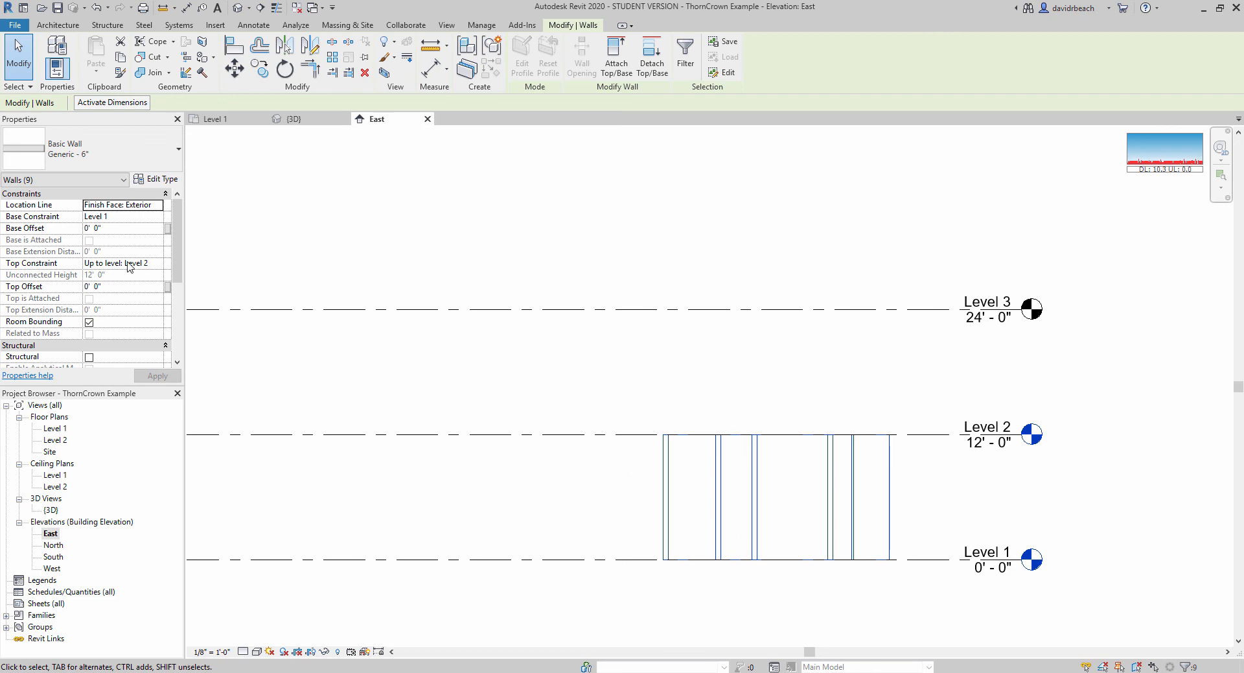
click(158, 263)
click(143, 284)
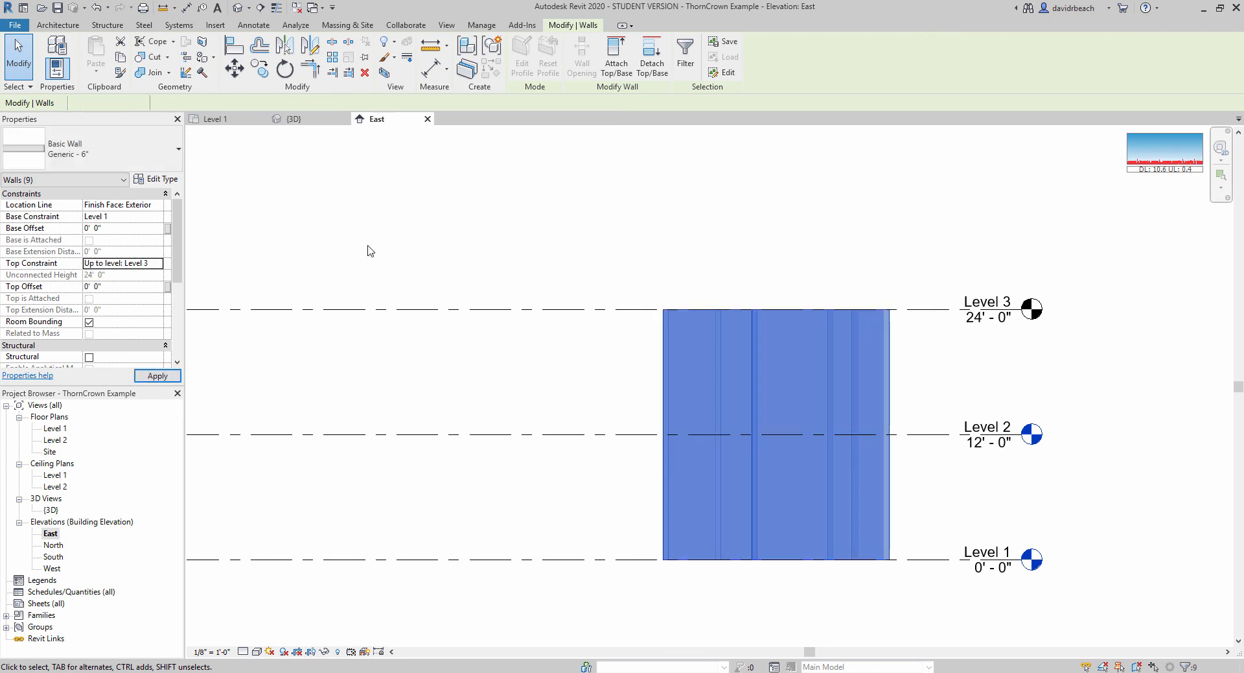
click(419, 283)
click(238, 8)
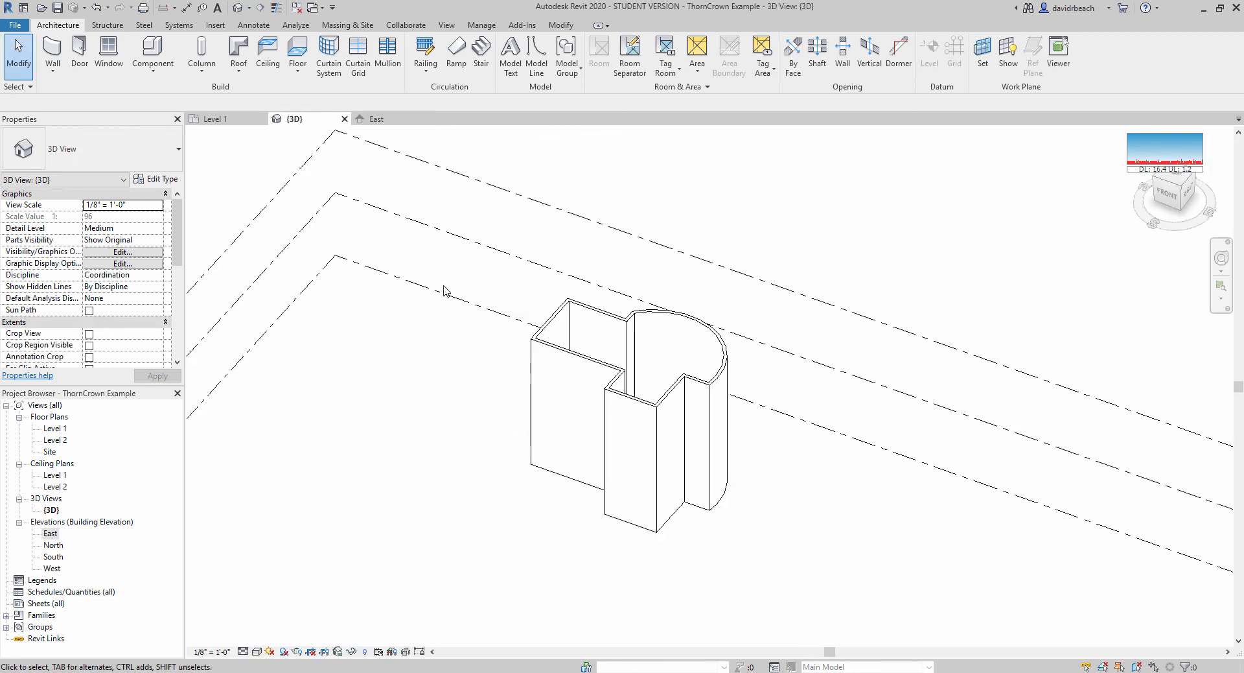
shift+middle_drag(413, 394, 463, 416)
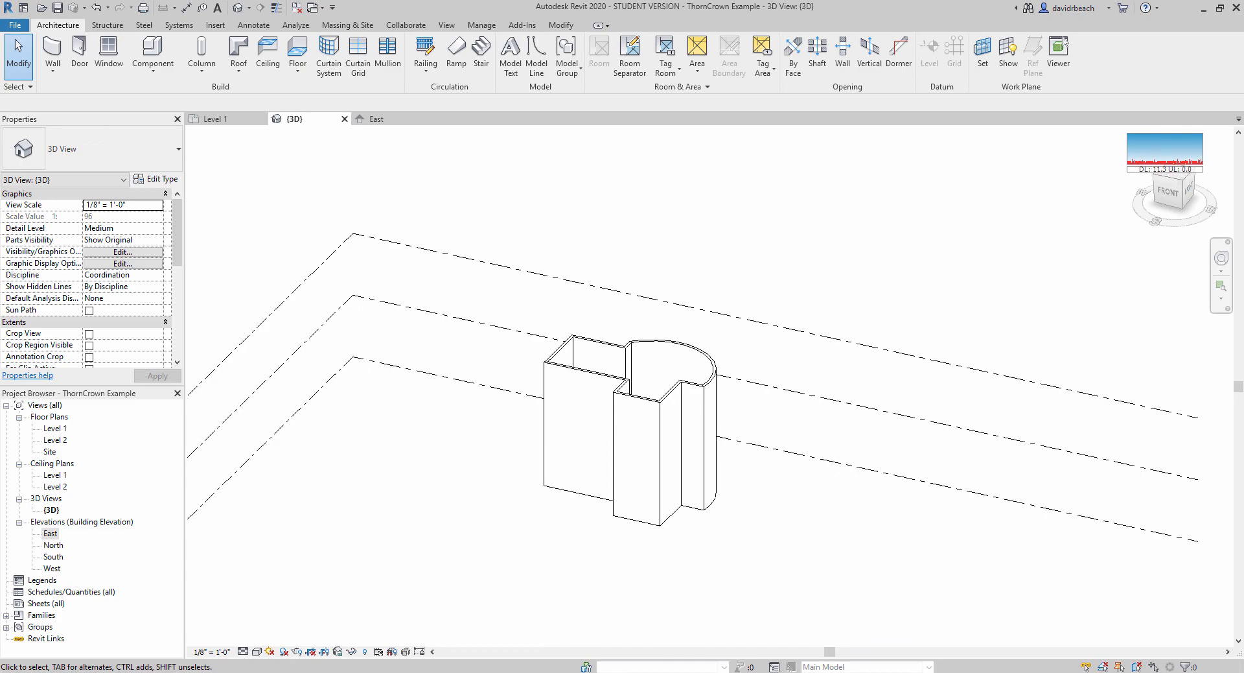